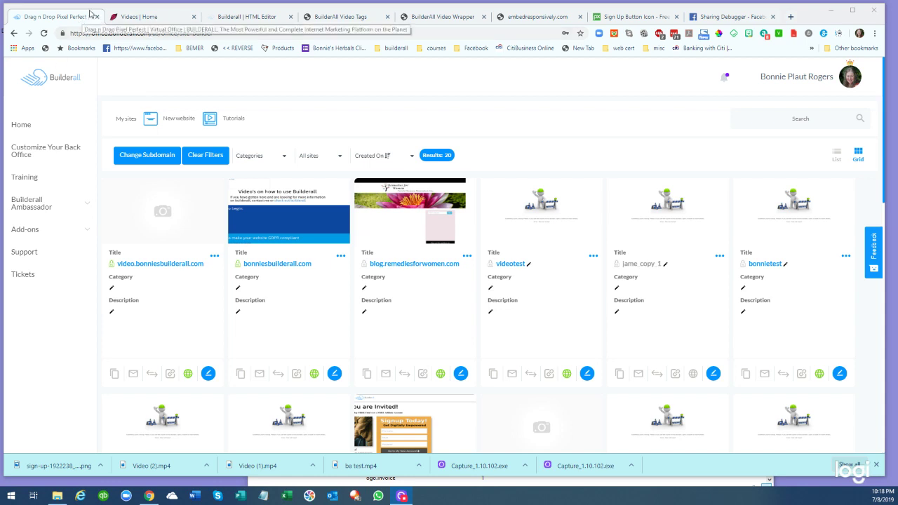
# Go to the back office home and enter the Video Tag tool
pyautogui.click(61, 78)
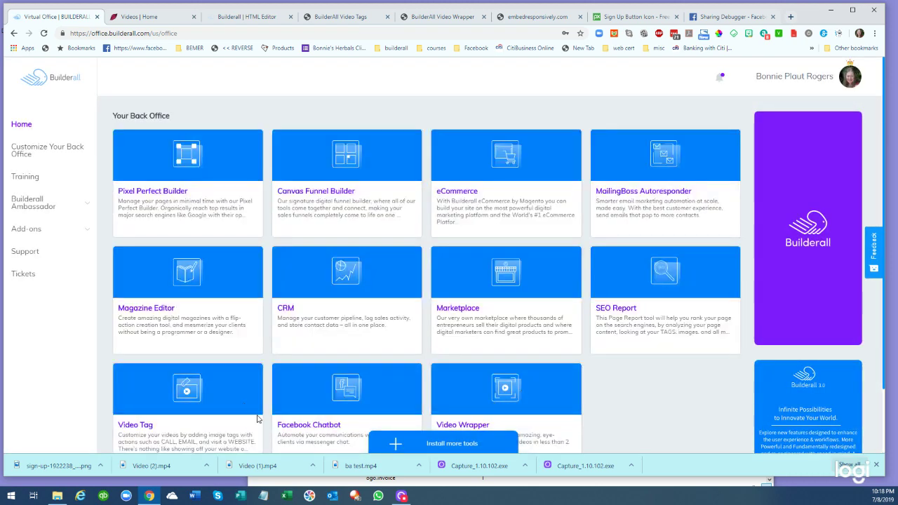
pyautogui.scroll(-1, 251, 412)
pyautogui.moveTo(244, 385)
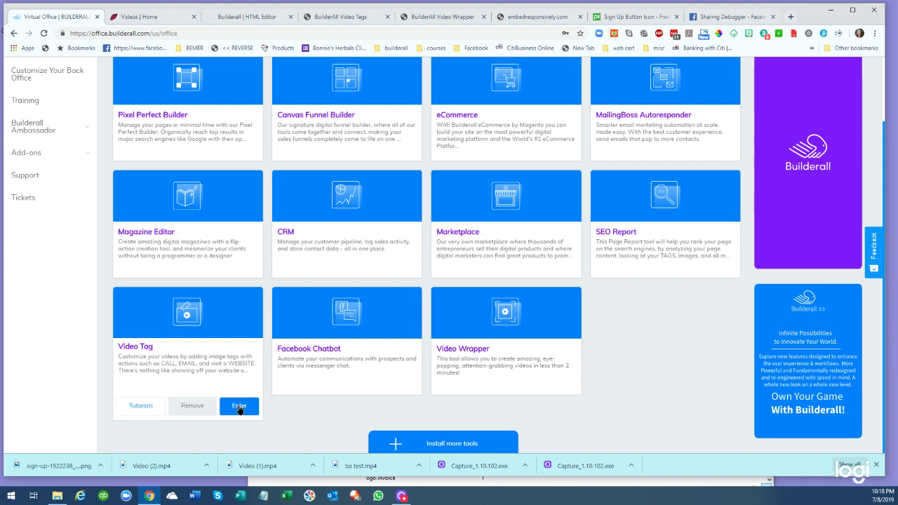
pyautogui.click(239, 407)
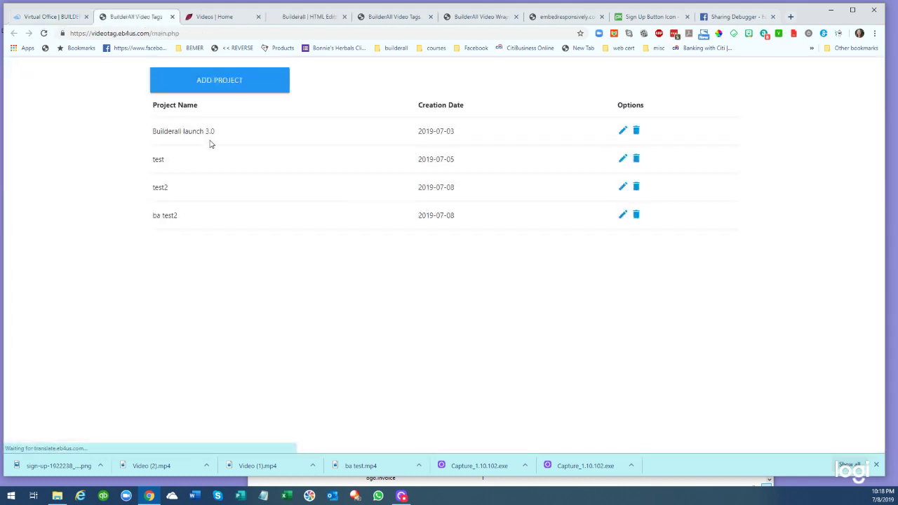
# Add a project named "tonights test" using Video (2).mp4 uploaded from the computer
pyautogui.click(233, 84)
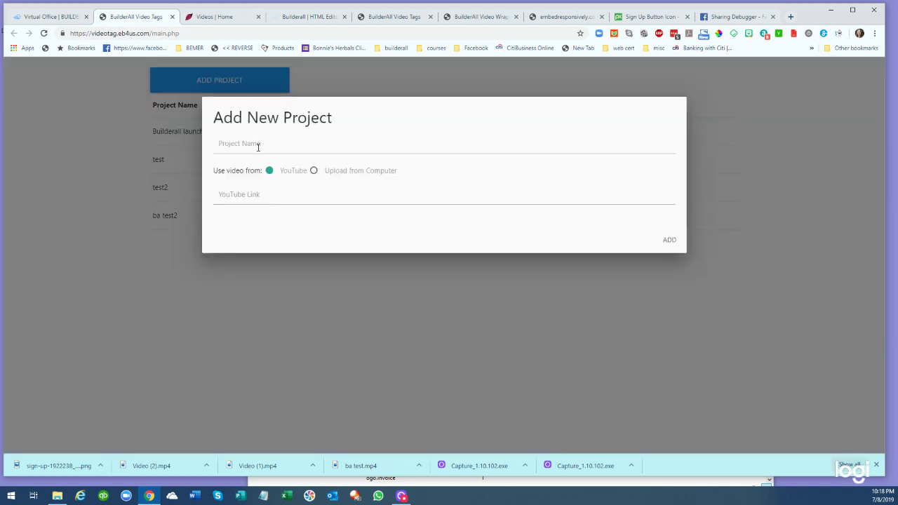
pyautogui.click(235, 146)
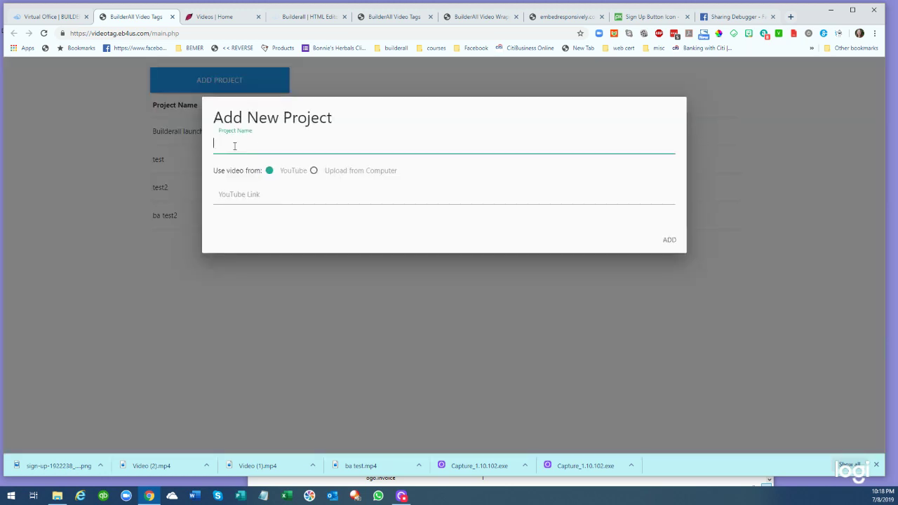
pyautogui.write('tonights test')
pyautogui.click(314, 170)
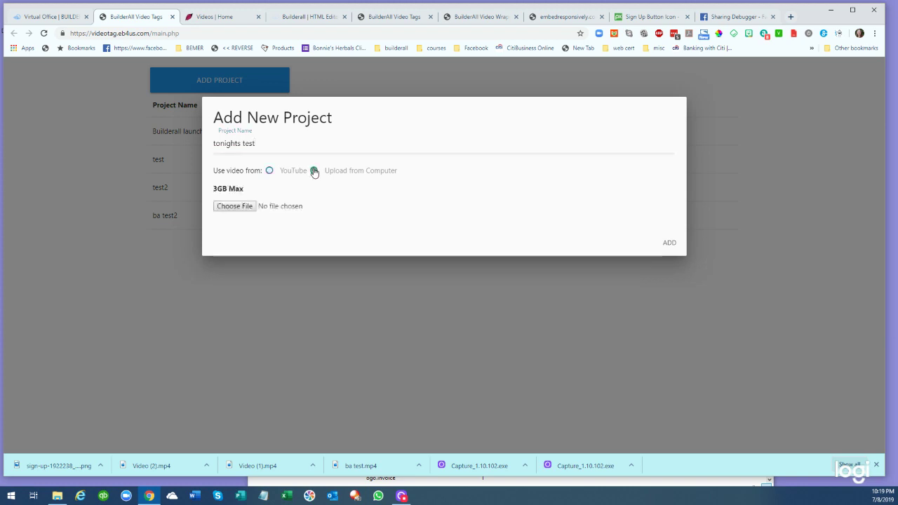
pyautogui.click(248, 206)
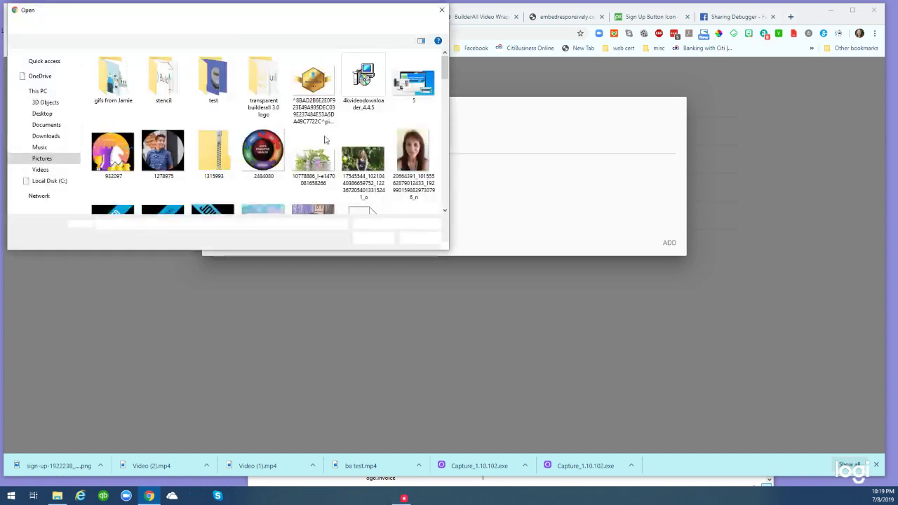
pyautogui.scroll(-10, 427, 145)
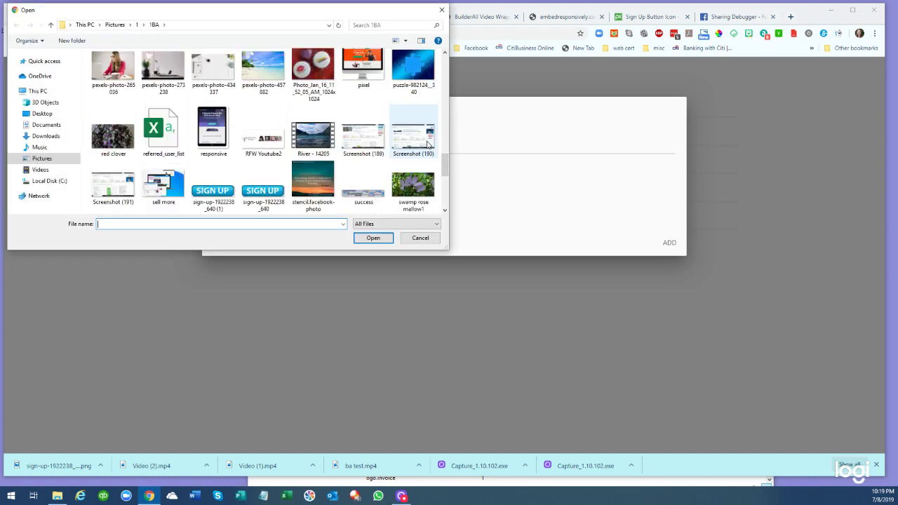
pyautogui.scroll(-3, 428, 146)
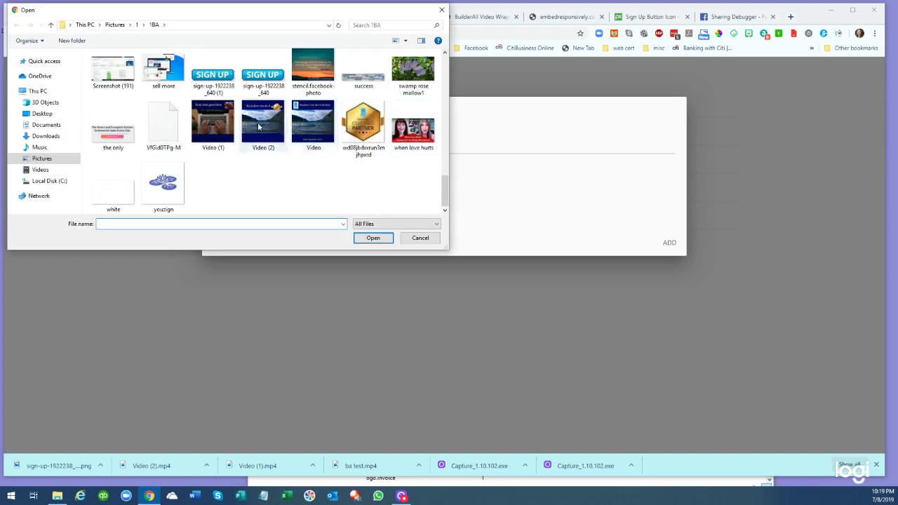
pyautogui.click(259, 126)
pyautogui.click(381, 240)
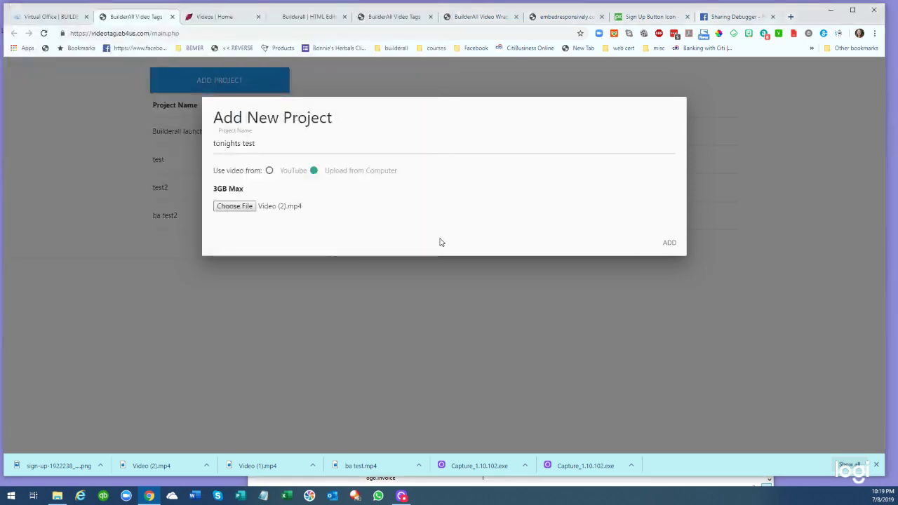
pyautogui.click(673, 245)
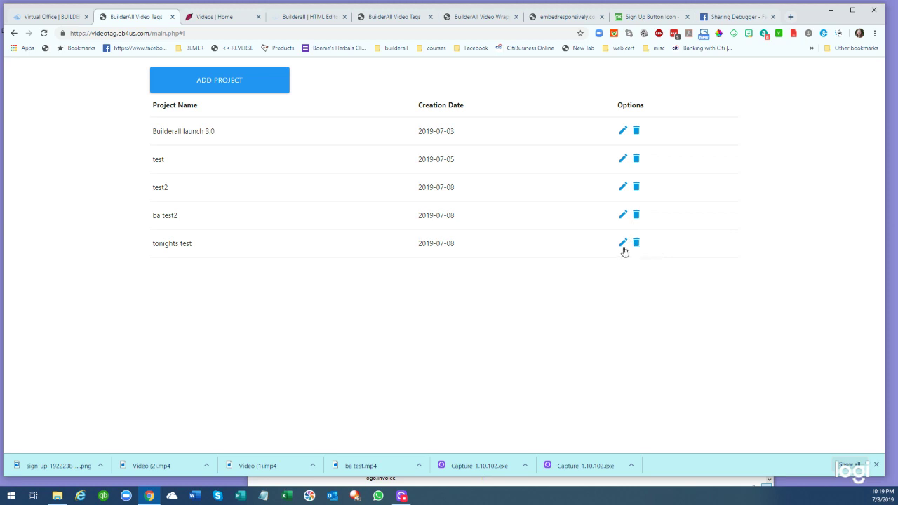
# Open the "tonights test" project for editing and start a website tag with sign-up-1922238_640 (1) as its icon image
pyautogui.click(624, 245)
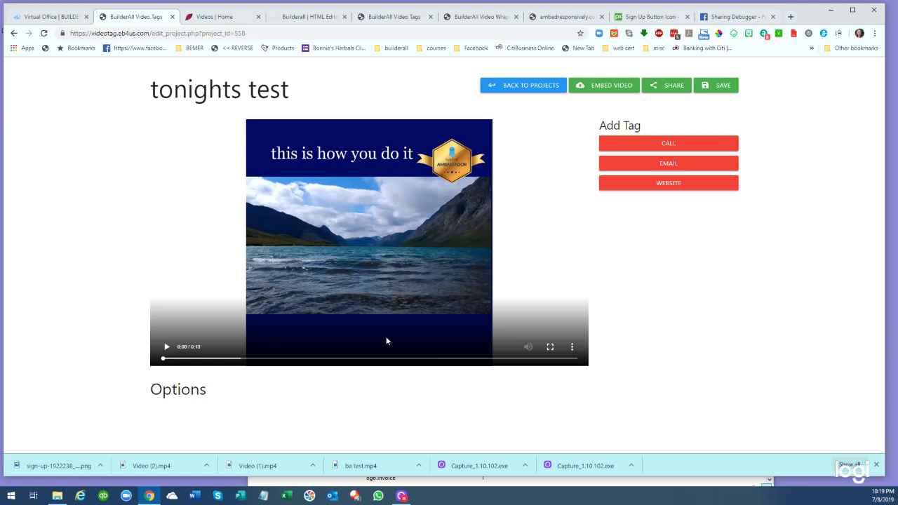
pyautogui.click(666, 185)
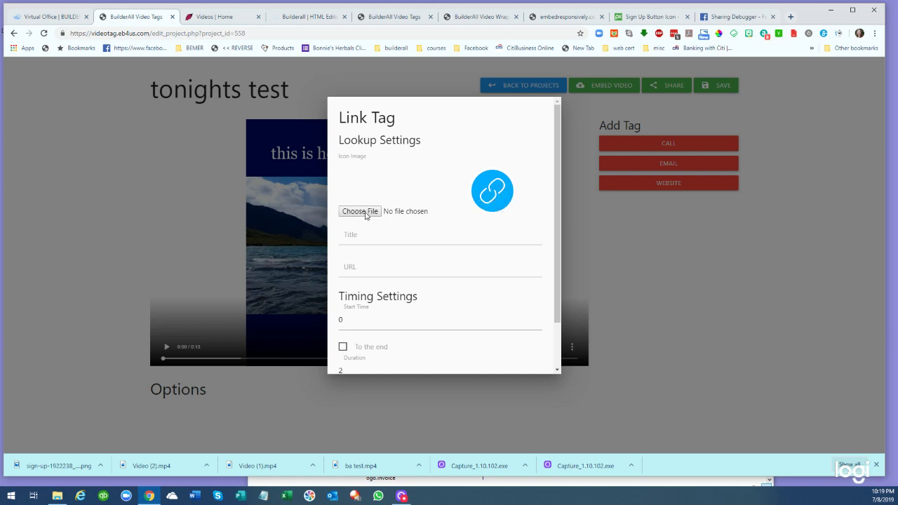
pyautogui.click(365, 212)
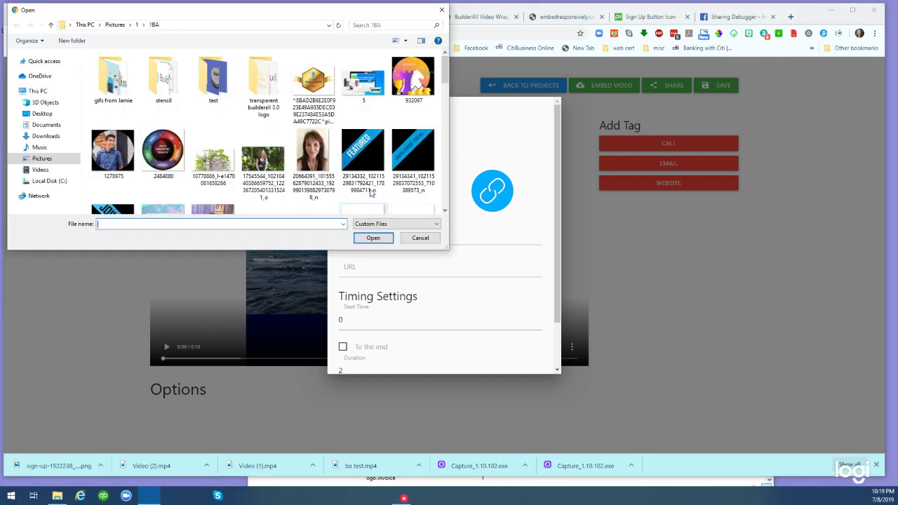
pyautogui.scroll(-10, 435, 186)
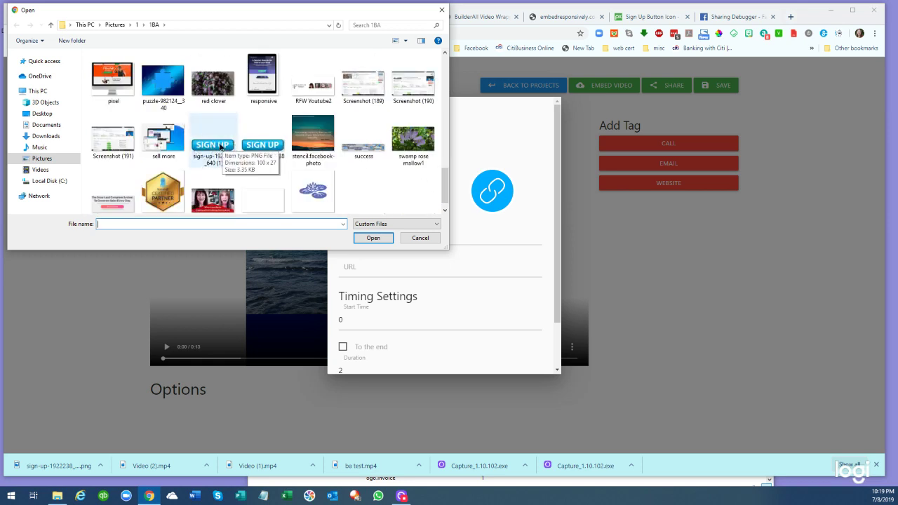
pyautogui.click(221, 146)
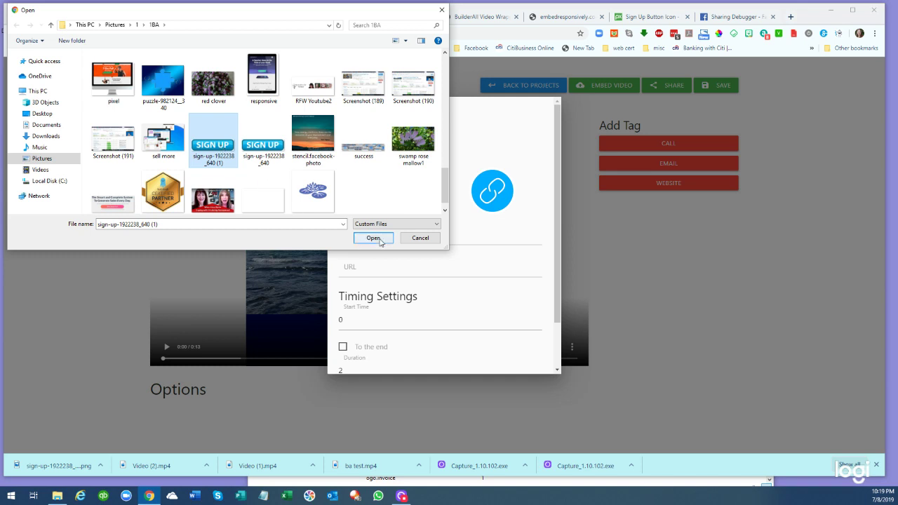
pyautogui.click(379, 239)
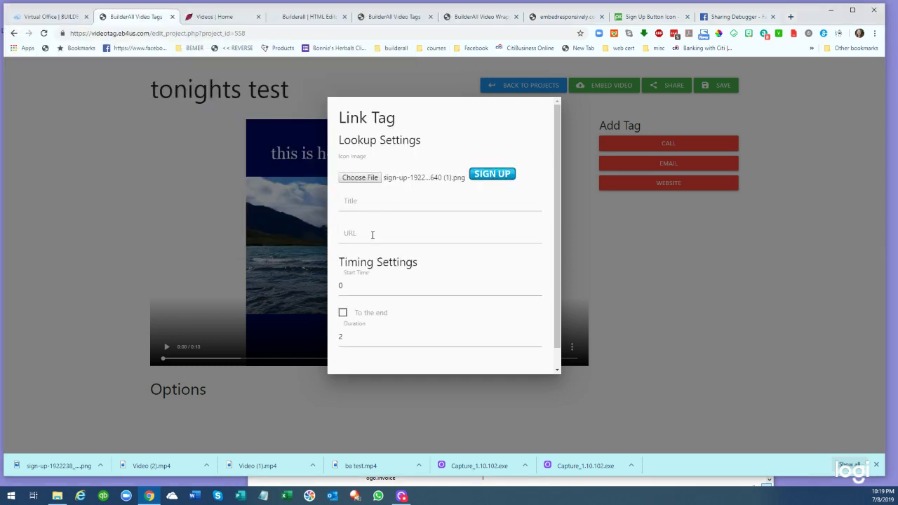
pyautogui.click(373, 235)
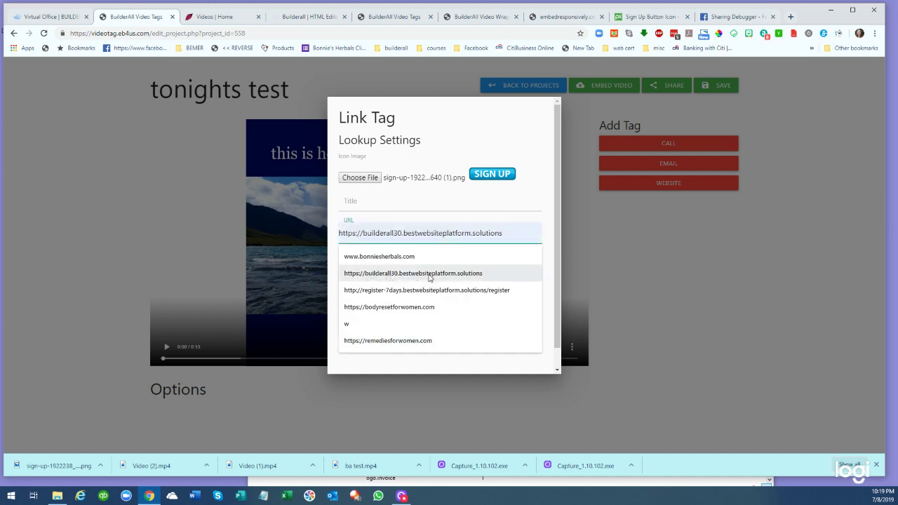
pyautogui.click(409, 292)
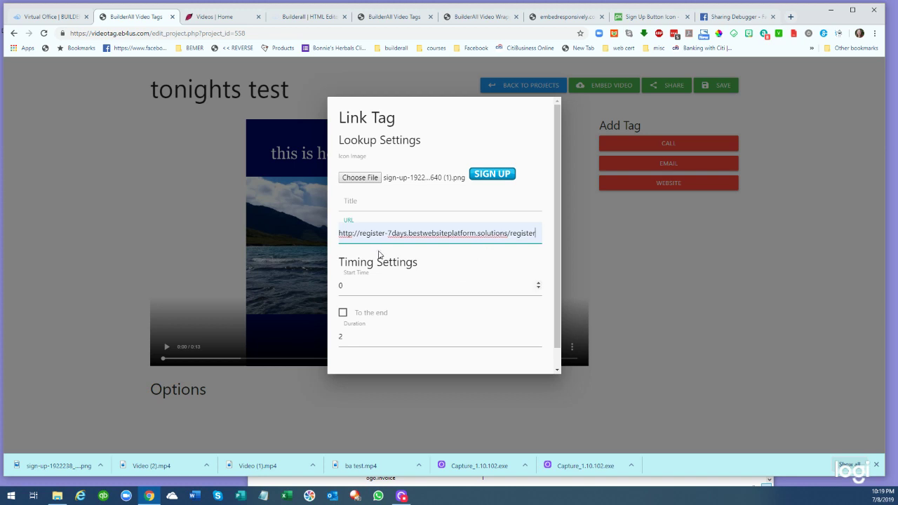
pyautogui.doubleClick(351, 287)
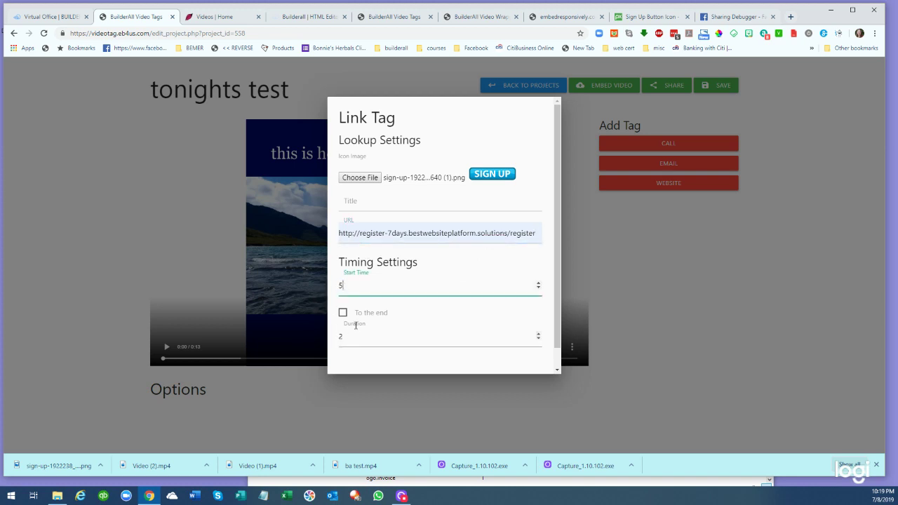
pyautogui.click(362, 202)
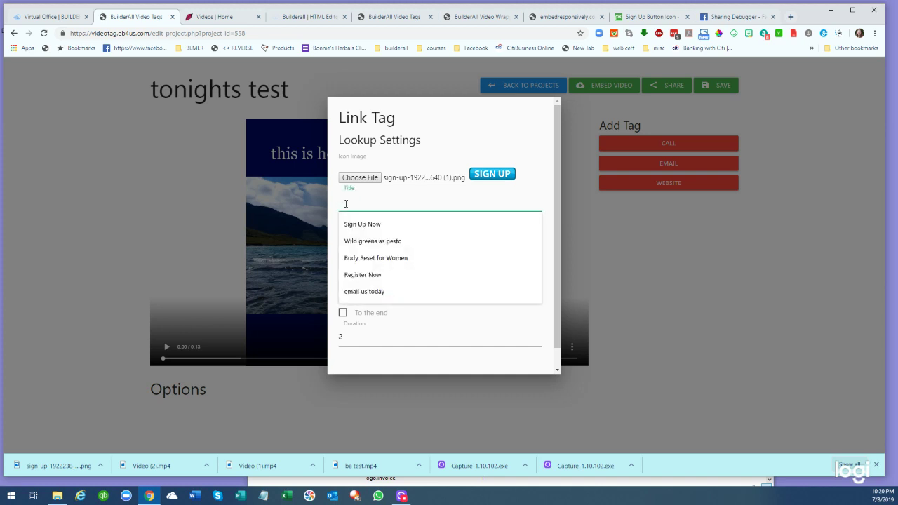
pyautogui.click(375, 225)
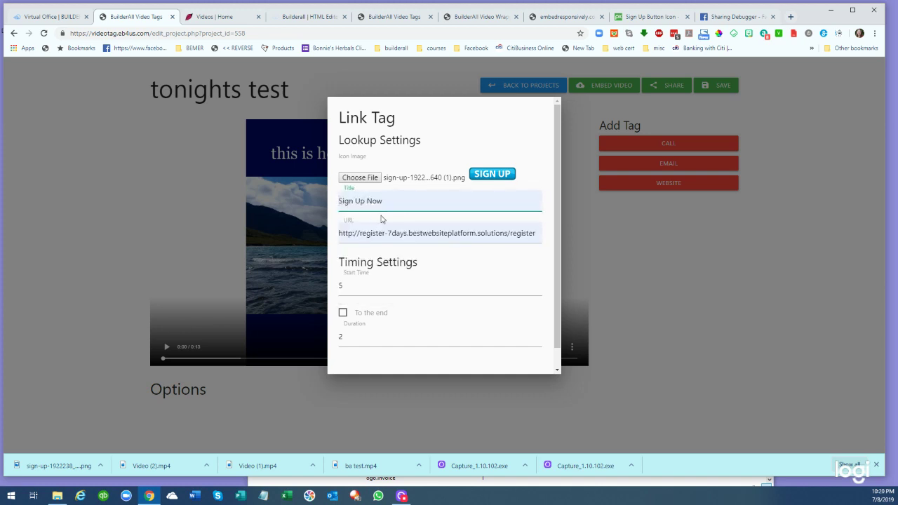
pyautogui.moveTo(392, 199); pyautogui.dragTo(310, 202)
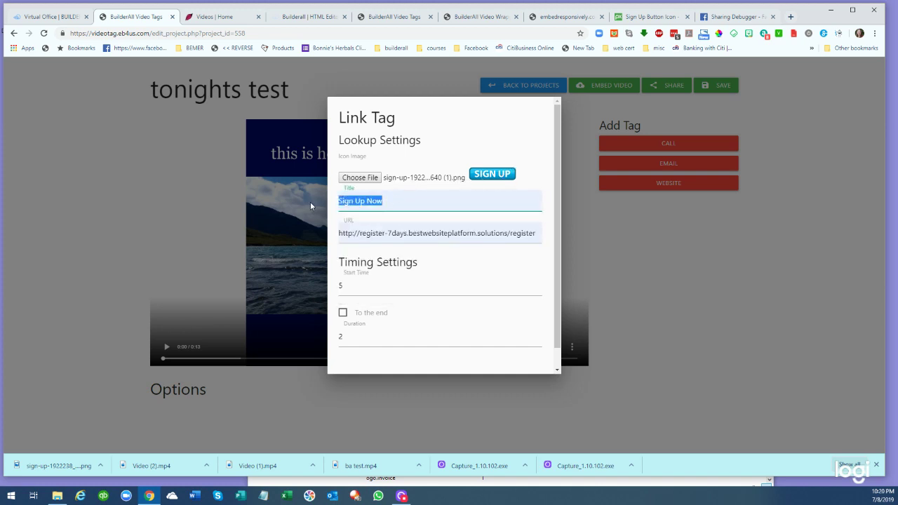
pyautogui.press('BackSpace')
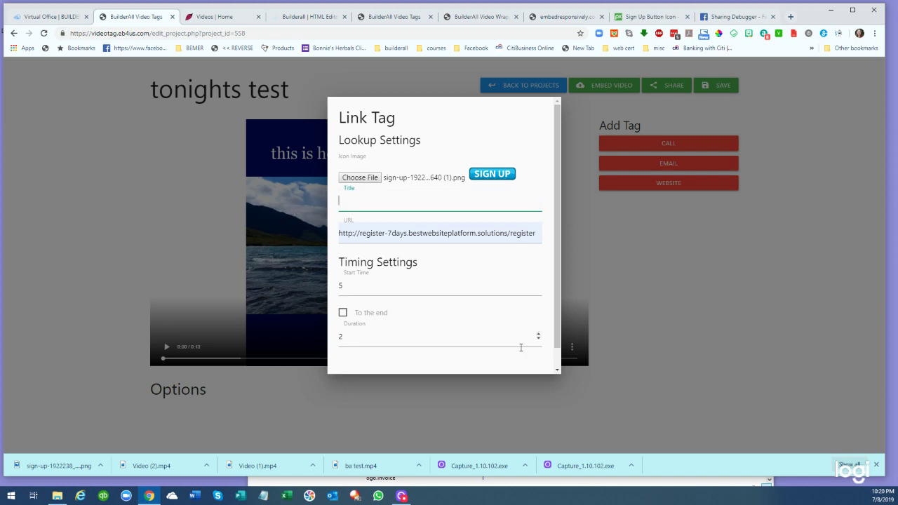
# Add the sign-up link tag to the project and place it in the dark band below the lake picture
pyautogui.scroll(-1, 538, 359)
pyautogui.click(535, 361)
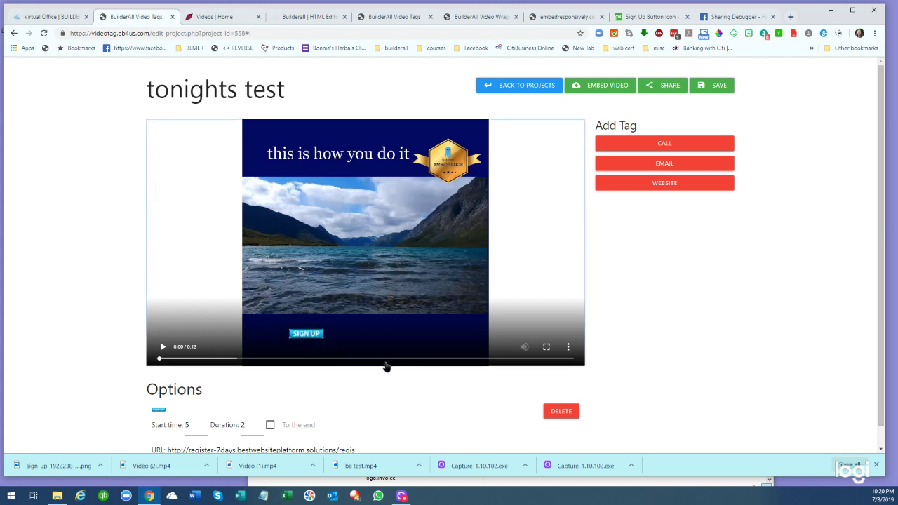
pyautogui.moveTo(322, 340)
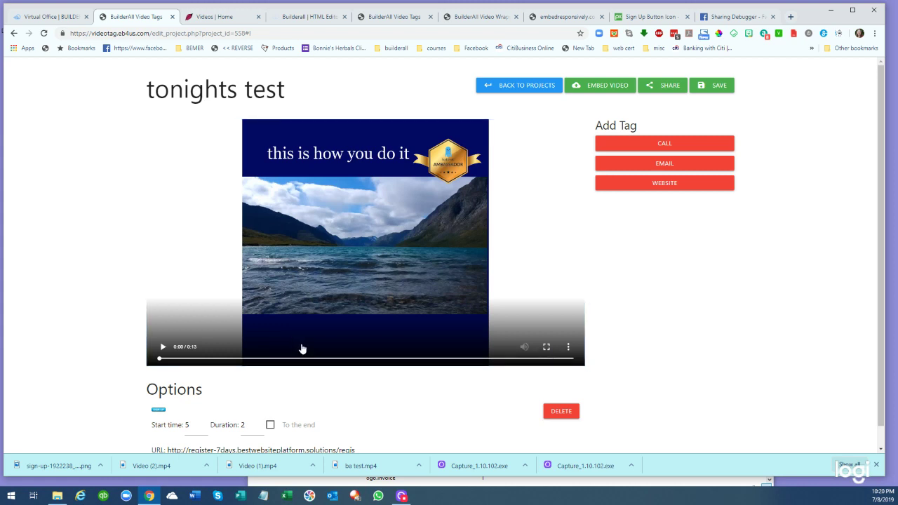
pyautogui.scroll(-1, 657, 335)
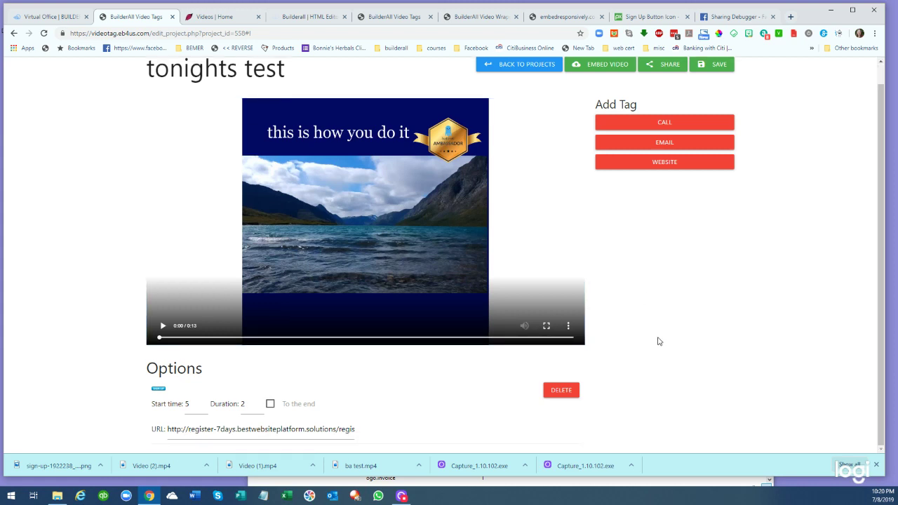
# Start a second website tag and choose sign-up-1922238_640 (1) as its icon image
pyautogui.click(653, 164)
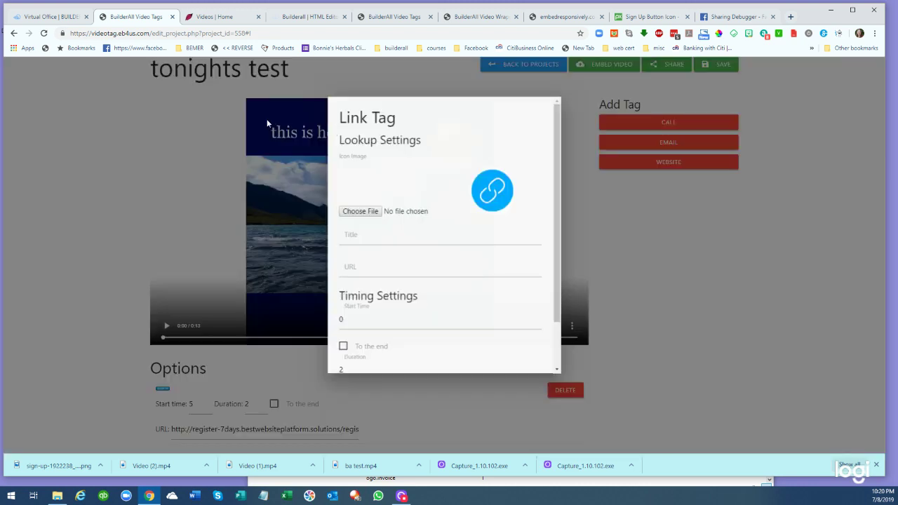
pyautogui.click(365, 212)
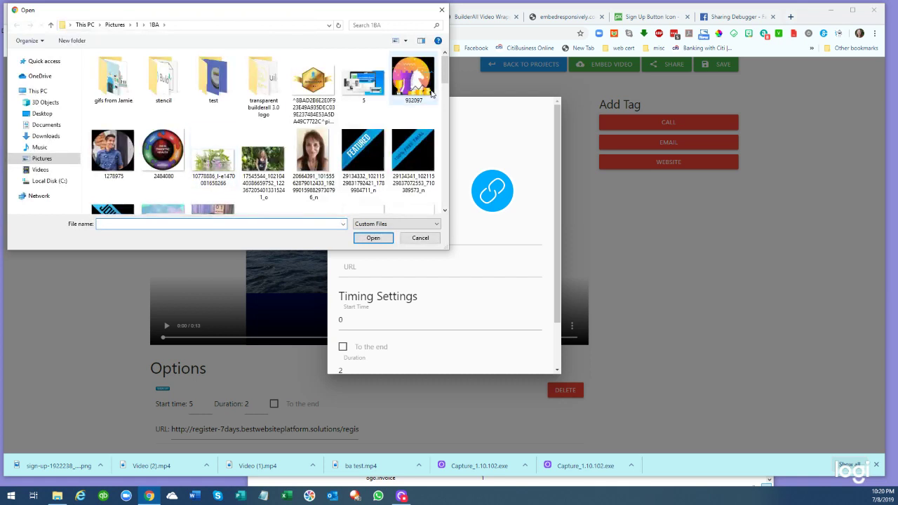
pyautogui.moveTo(445, 114); pyautogui.dragTo(451, 210)
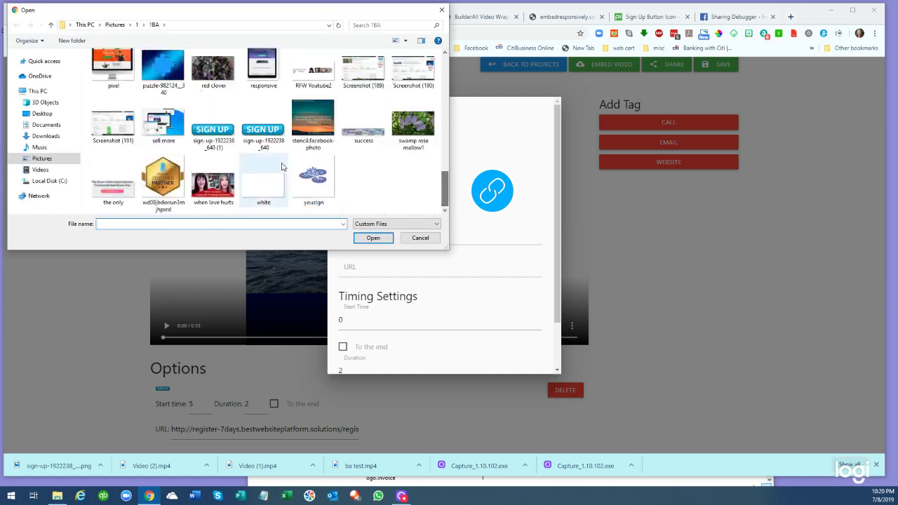
pyautogui.click(222, 138)
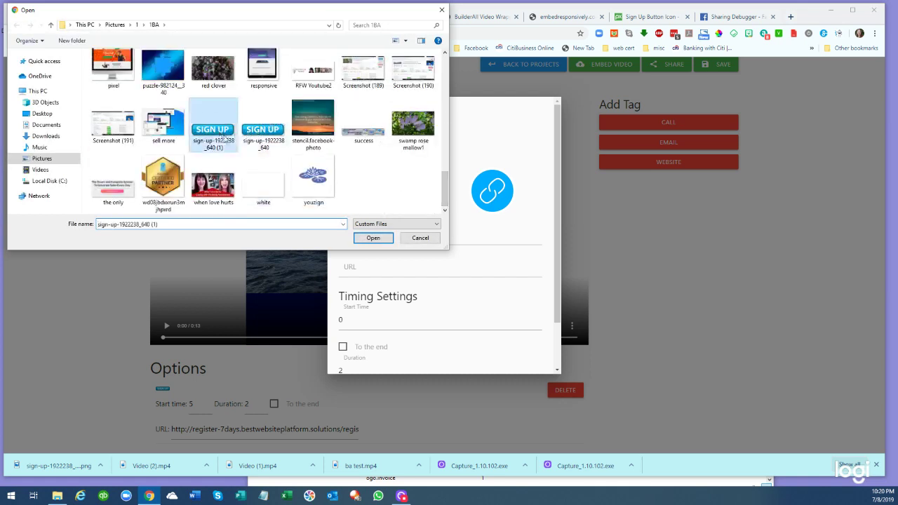
pyautogui.click(373, 237)
pyautogui.click(364, 230)
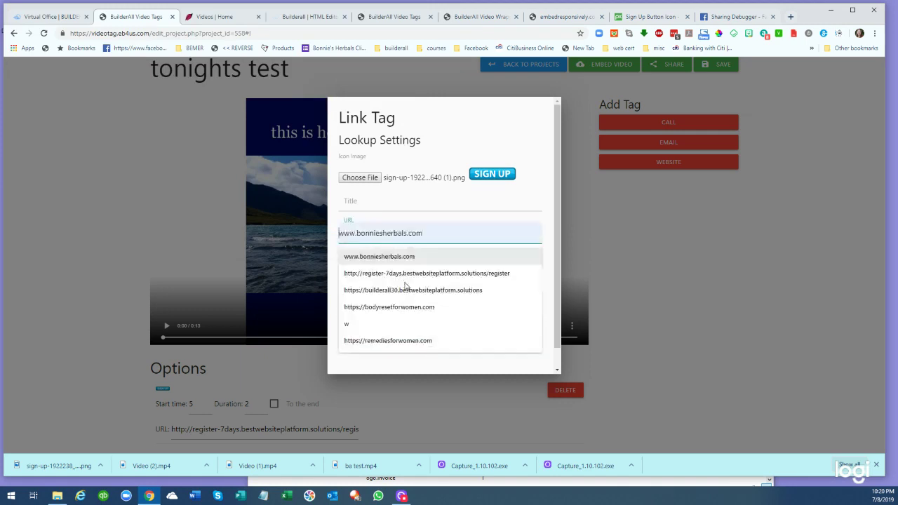
pyautogui.click(410, 275)
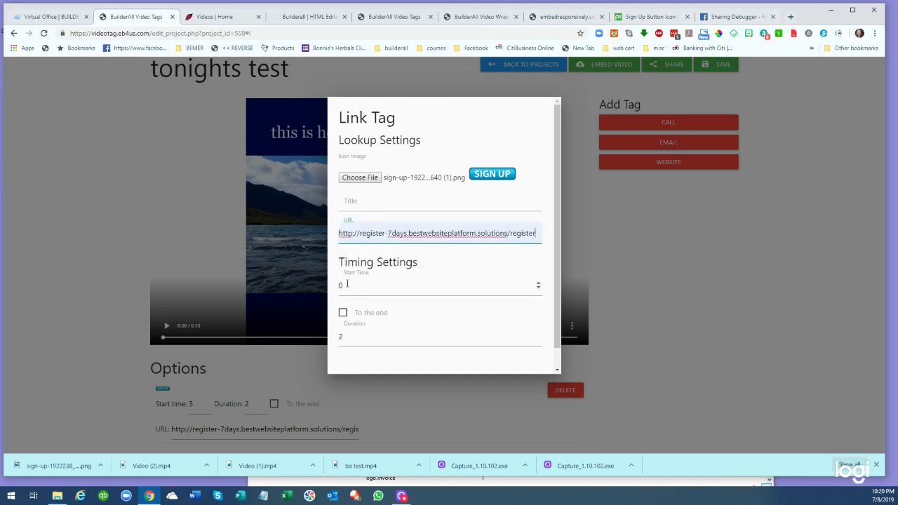
pyautogui.press('Tab')
pyautogui.write('5')
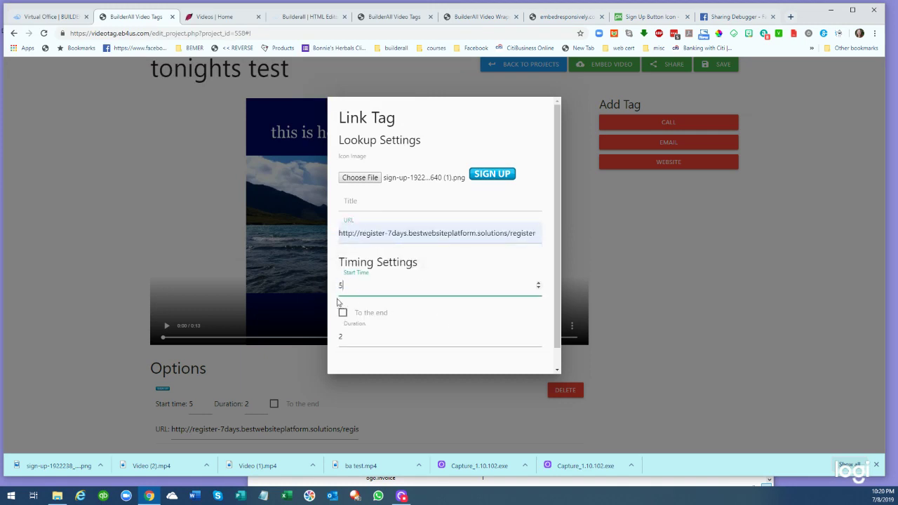
pyautogui.click(342, 312)
pyautogui.click(541, 344)
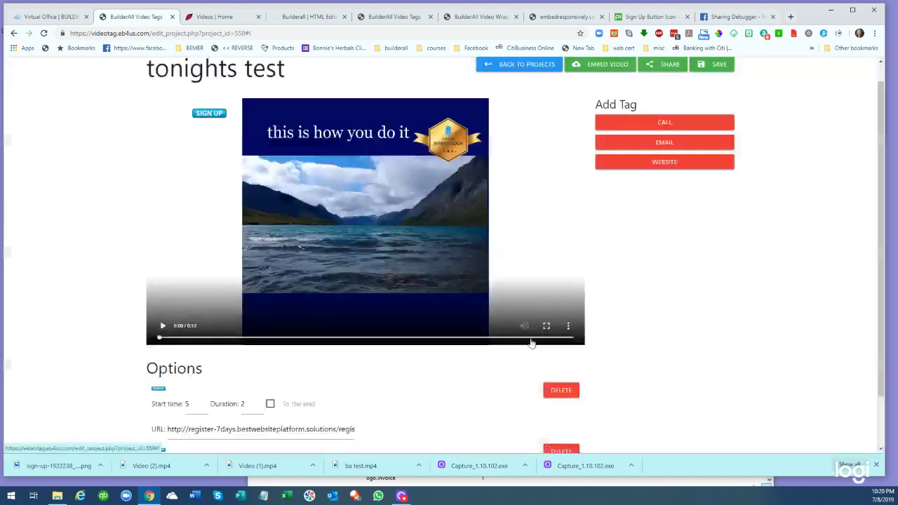
# Place the second sign-up button in the dark band below the lake picture and enlarge it across the middle of the band
pyautogui.moveTo(209, 113); pyautogui.dragTo(343, 356)
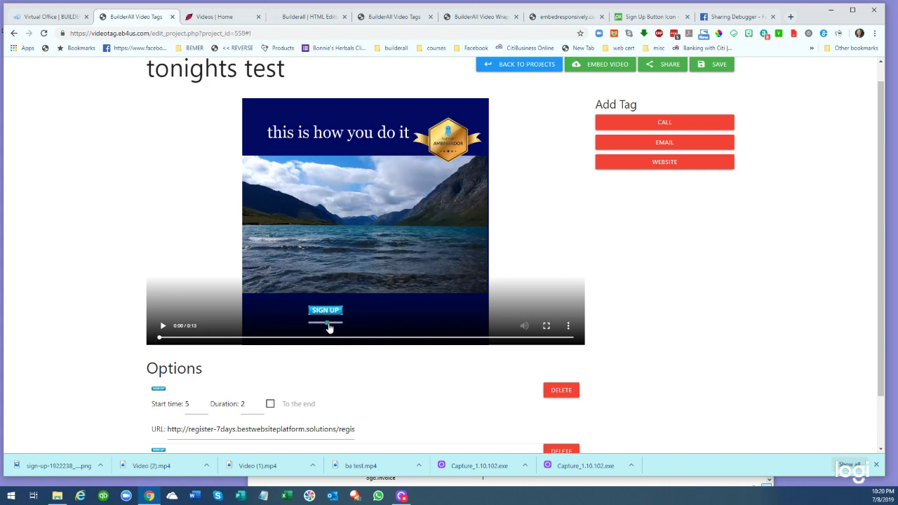
pyautogui.moveTo(329, 328); pyautogui.dragTo(394, 328)
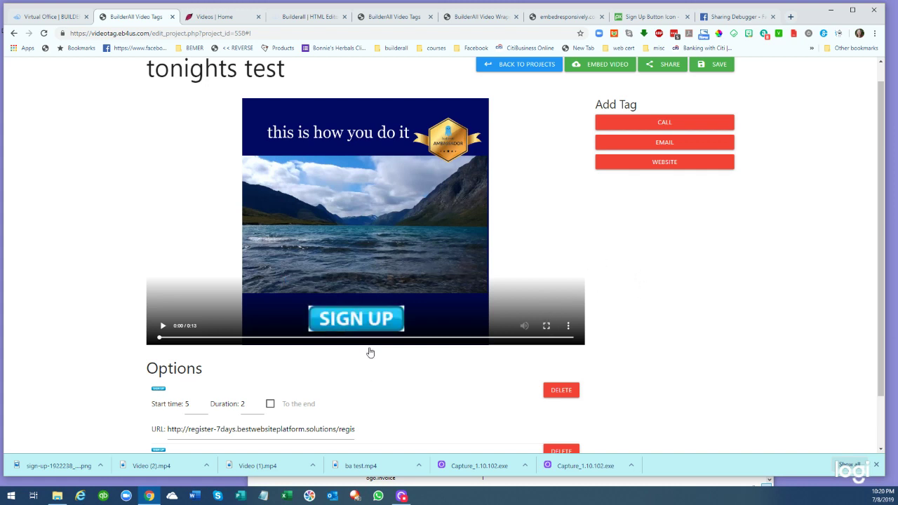
pyautogui.scroll(-1, 711, 342)
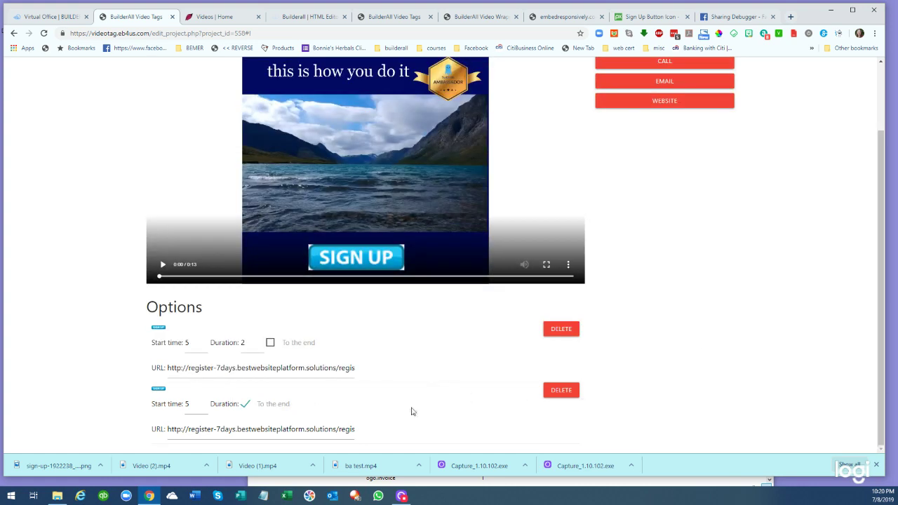
pyautogui.scroll(2, 722, 342)
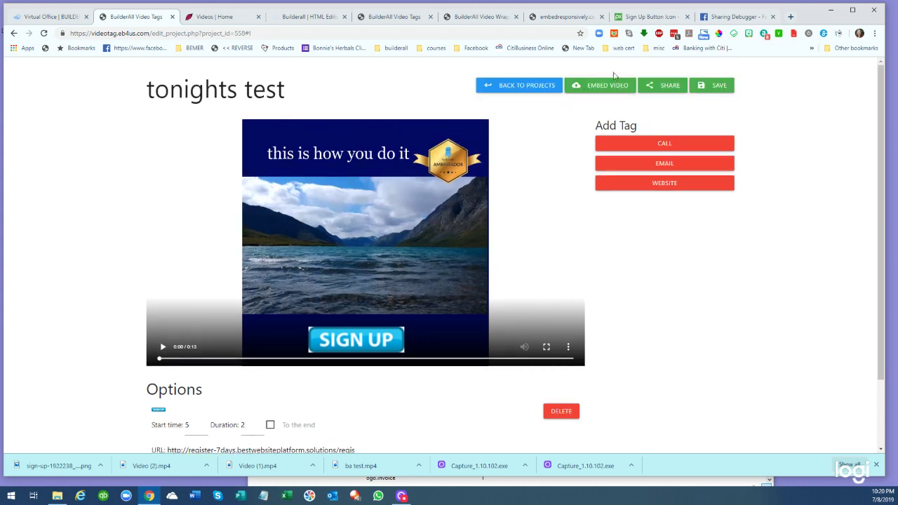
# Copy the video's share link from the embed options and open Facebook in a new browser tab
pyautogui.click(605, 86)
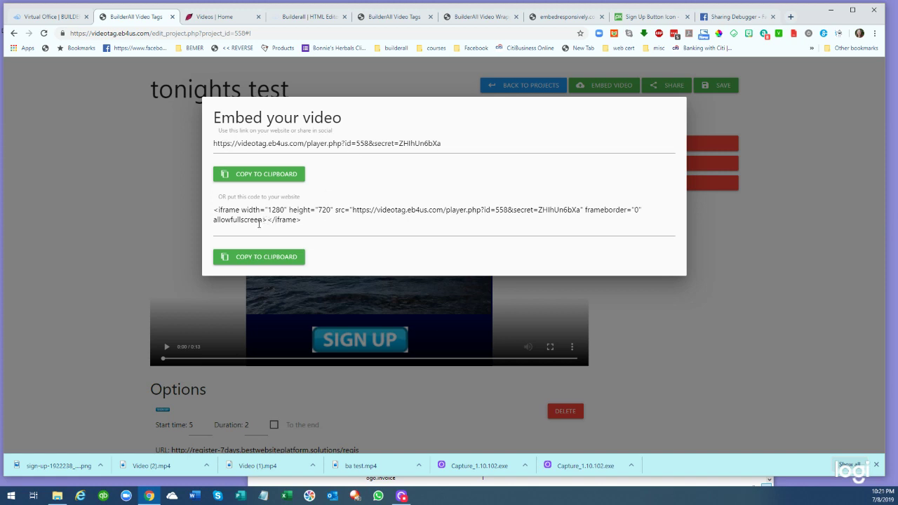
pyautogui.moveTo(446, 143); pyautogui.dragTo(204, 143)
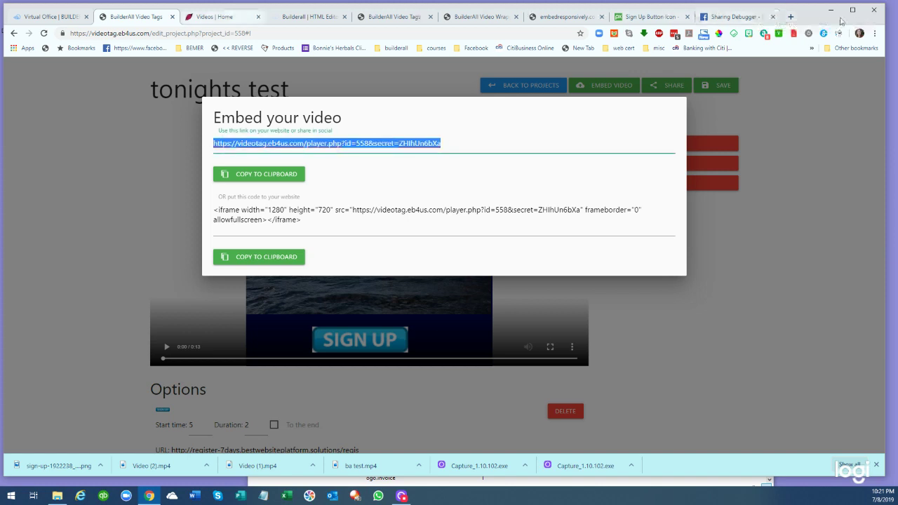
pyautogui.click(792, 17)
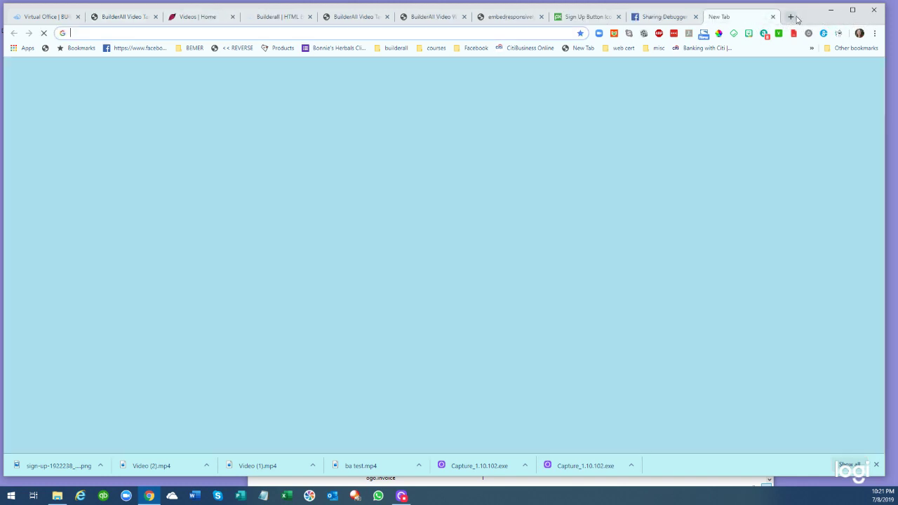
pyautogui.write('facebook')
pyautogui.press('Return')
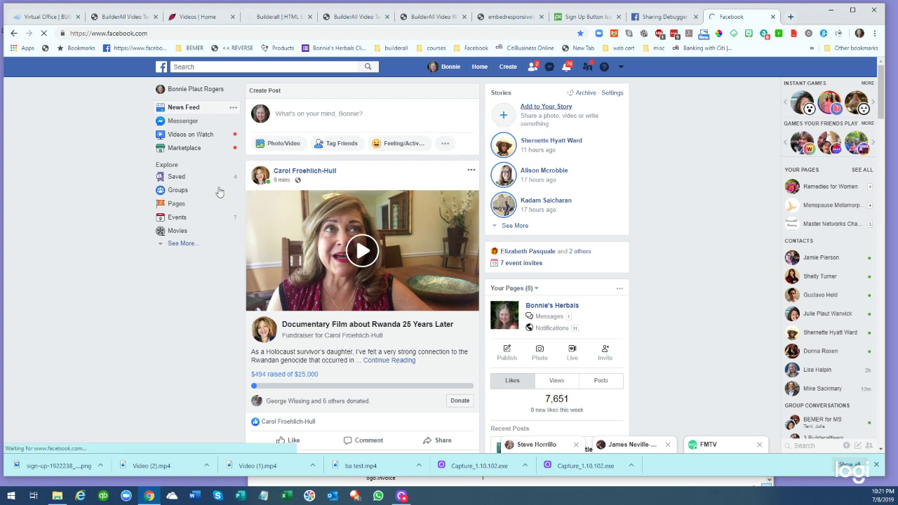
# Open the test page from the list of your own Facebook pages
pyautogui.click(170, 205)
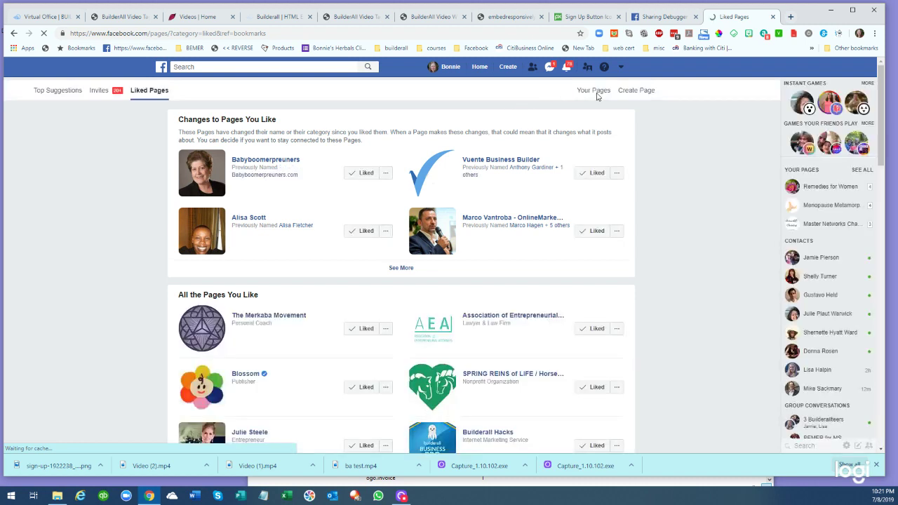
pyautogui.click(594, 92)
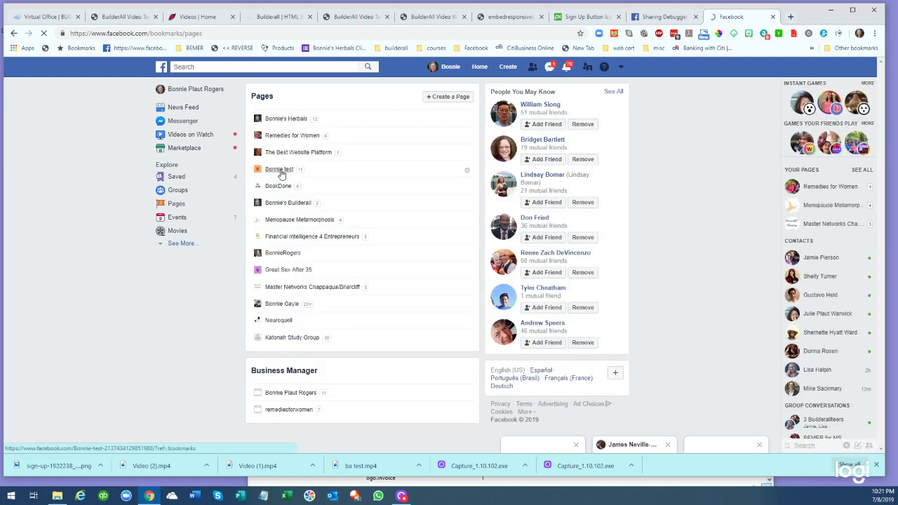
pyautogui.click(280, 170)
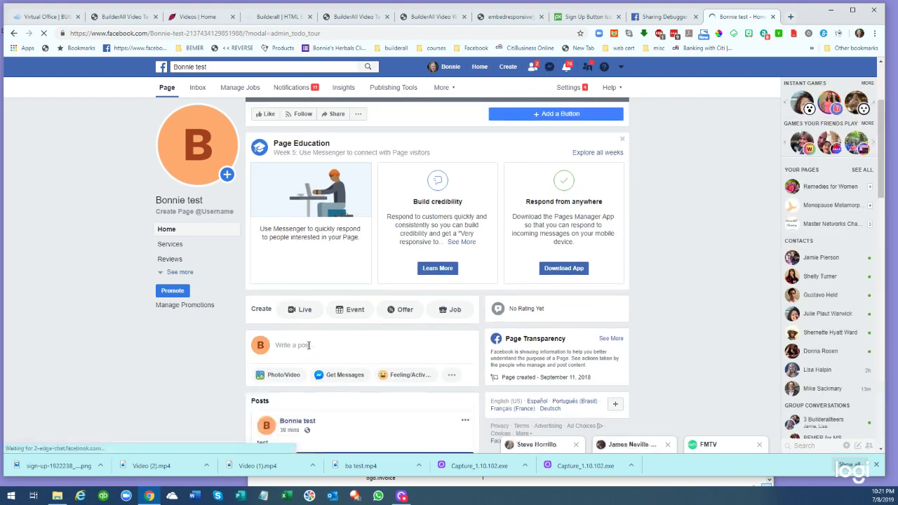
# Paste the video's share link into a new page post, check its link preview, and close the post without sharing it
pyautogui.click(297, 345)
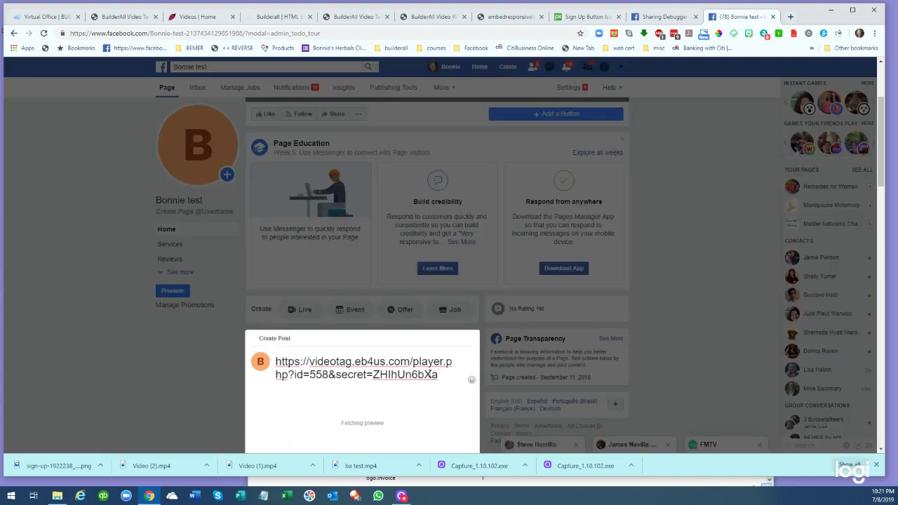
pyautogui.press('Return')
pyautogui.scroll(-2, 696, 338)
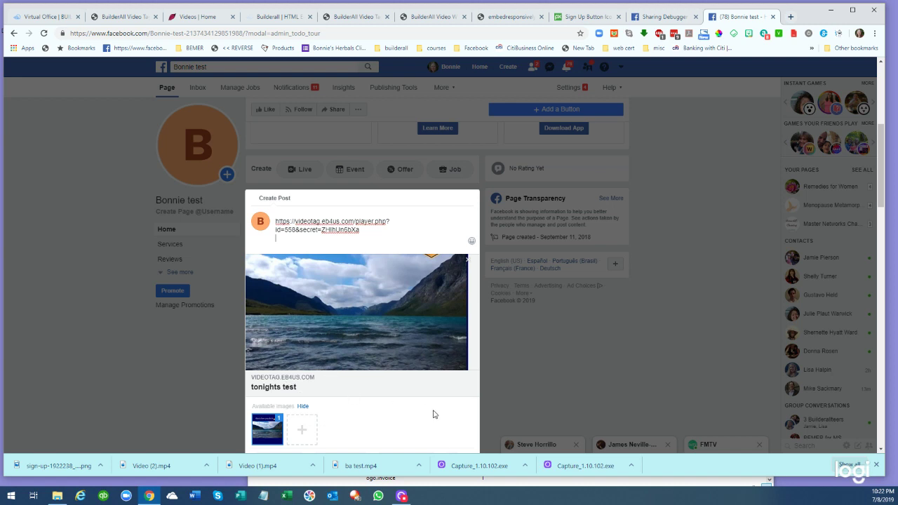
pyautogui.scroll(-2, 433, 414)
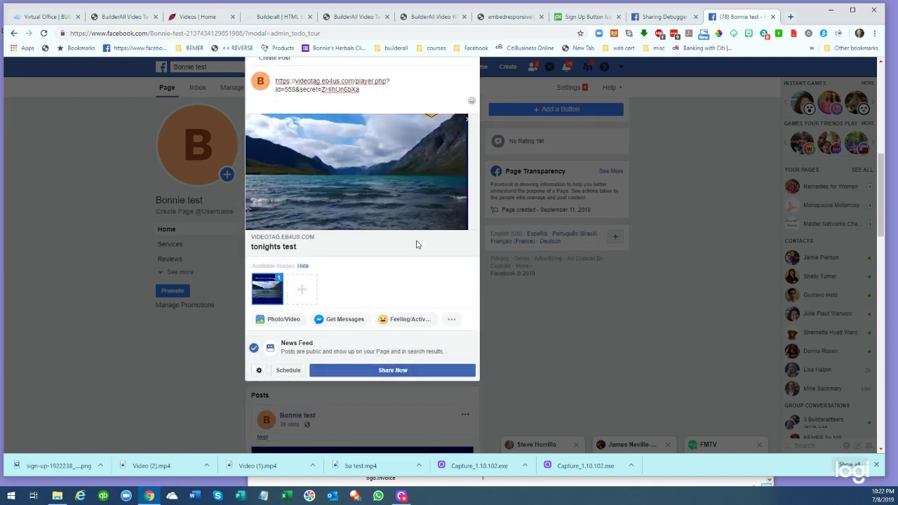
pyautogui.scroll(2, 591, 205)
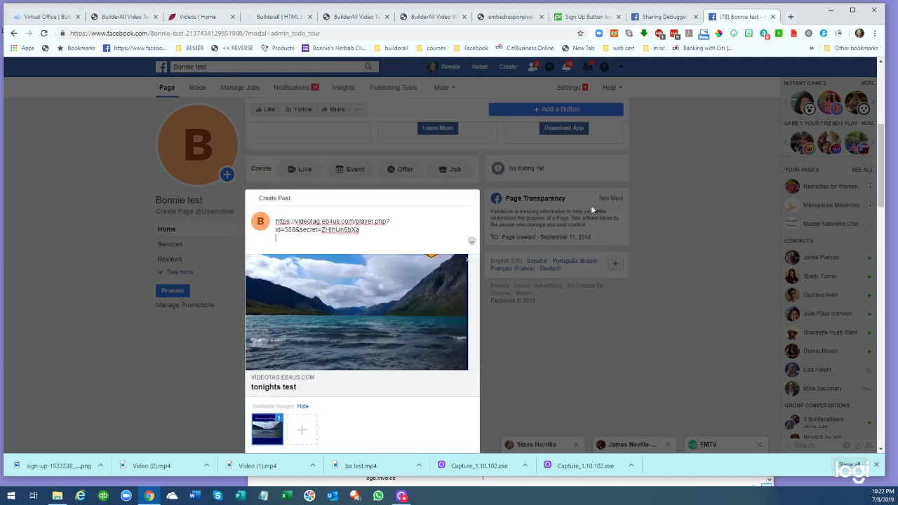
pyautogui.click(673, 97)
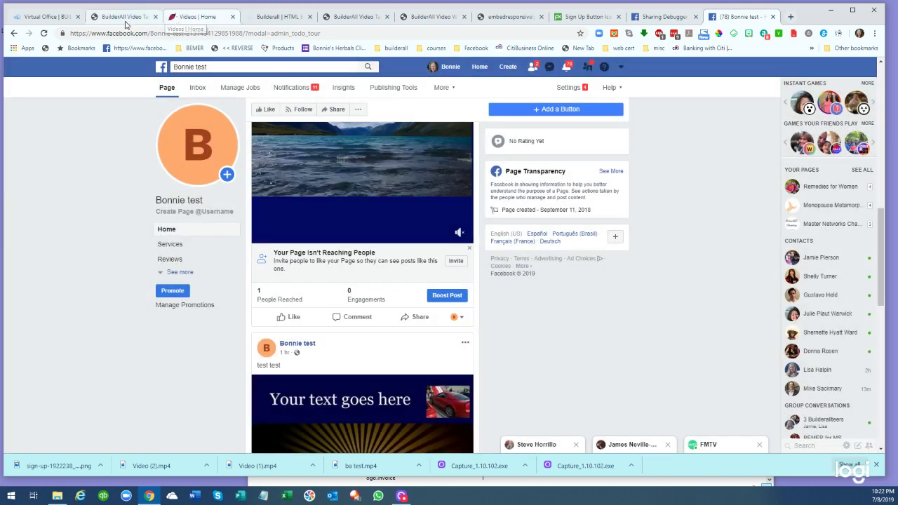
# Return to the tonights test project in Video Tags and copy the iframe code for embedding the video on a website
pyautogui.click(131, 21)
pyautogui.click(215, 209)
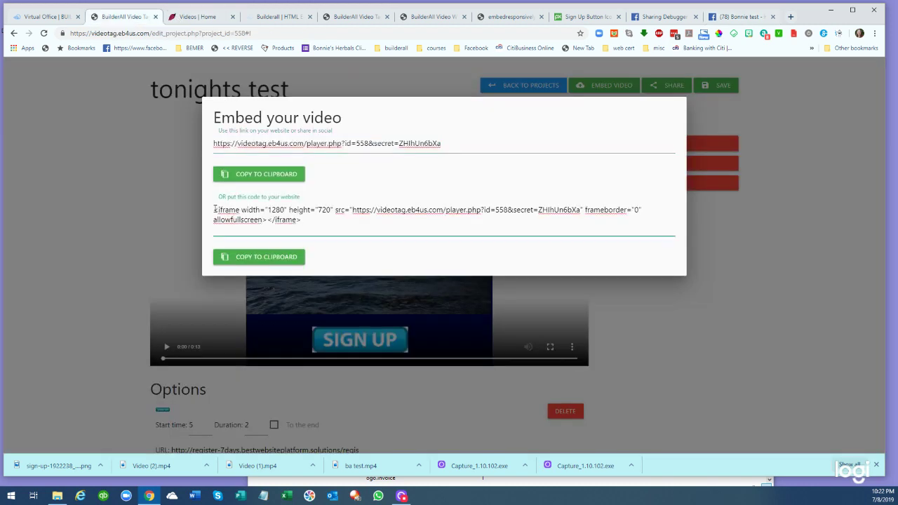
pyautogui.moveTo(215, 209); pyautogui.dragTo(317, 221)
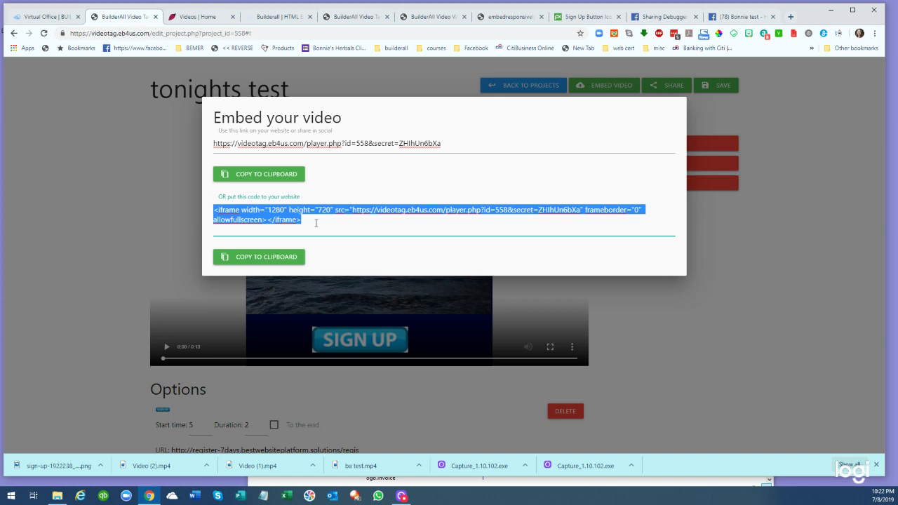
# Switch to the Builderall HTML editor and clear the existing video element from the TEST page
pyautogui.click(168, 21)
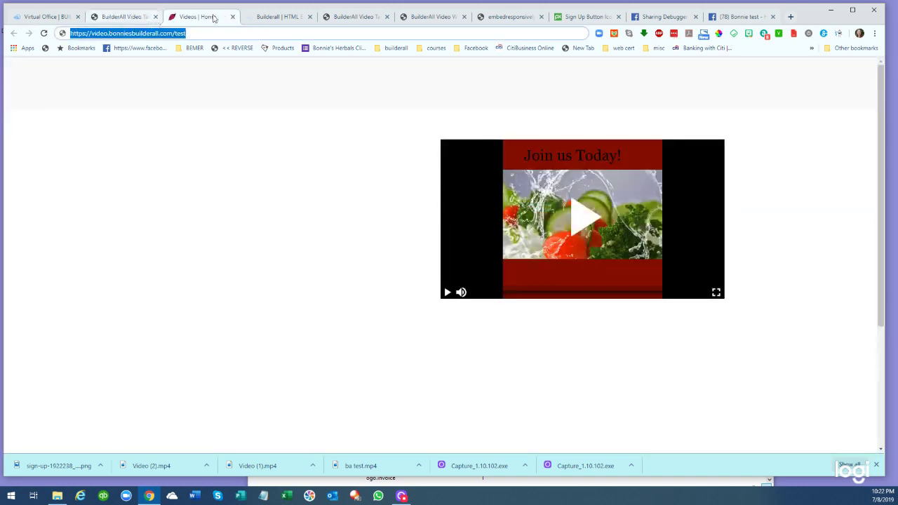
pyautogui.click(281, 18)
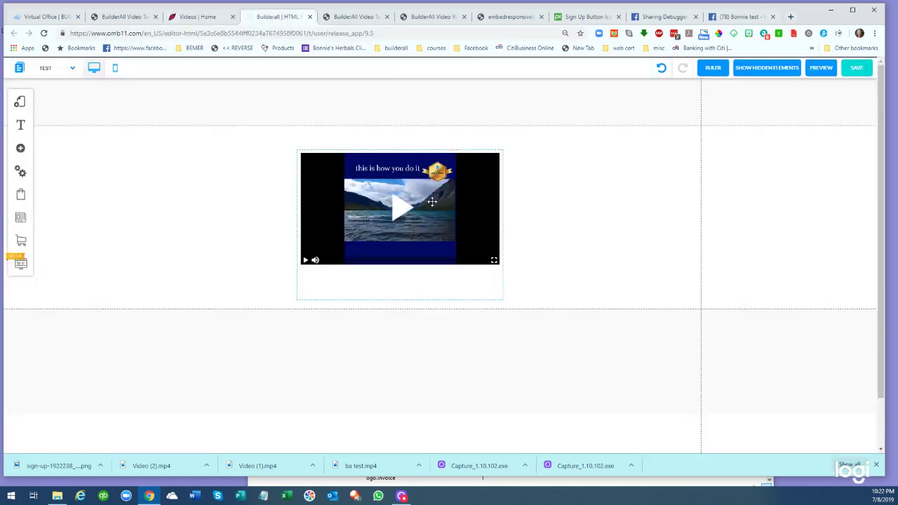
pyautogui.click(425, 200)
pyautogui.hotkey('ctrl', 'z')
pyautogui.hotkey('ctrl', 'z')
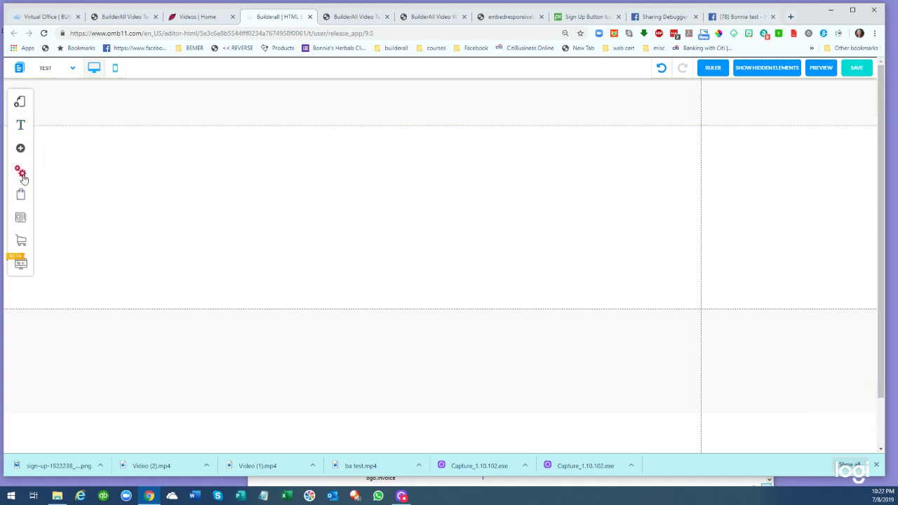
# Add an HTML code element to the TEST page and widen its placeholder box
pyautogui.click(20, 149)
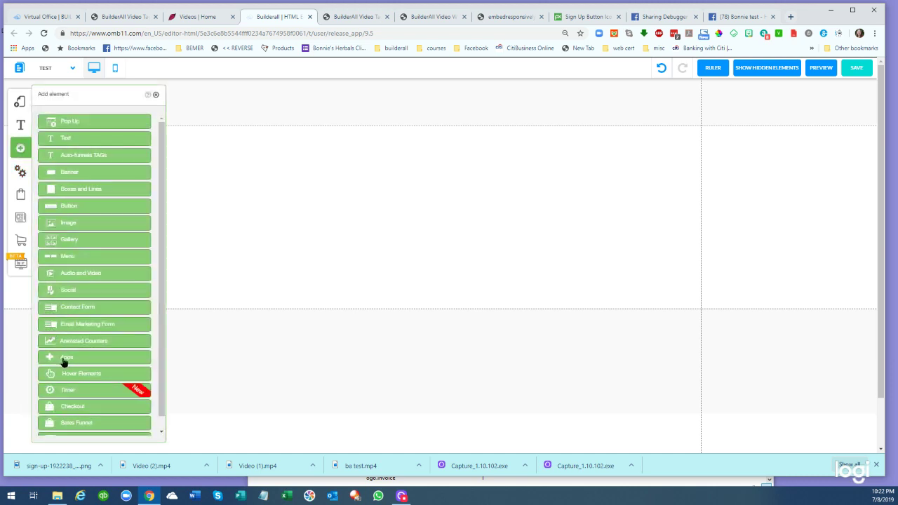
pyautogui.click(77, 357)
pyautogui.click(91, 227)
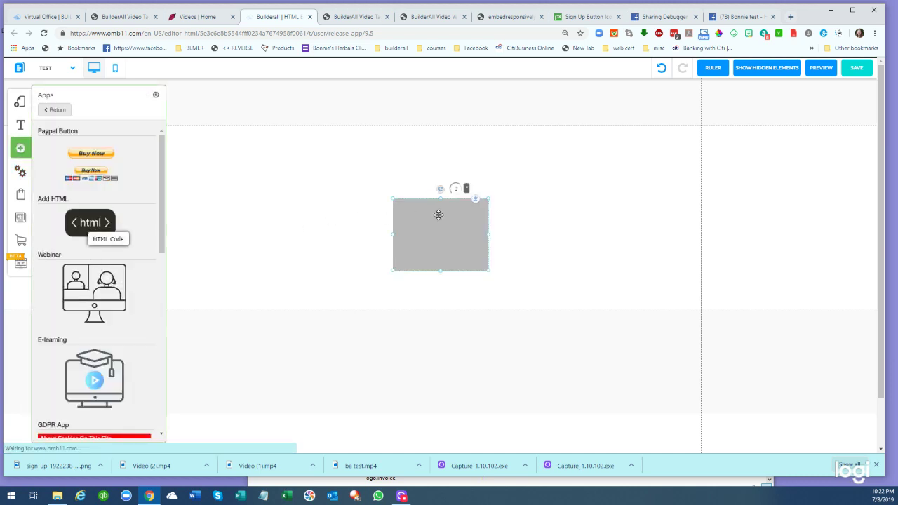
pyautogui.moveTo(394, 272); pyautogui.dragTo(344, 285)
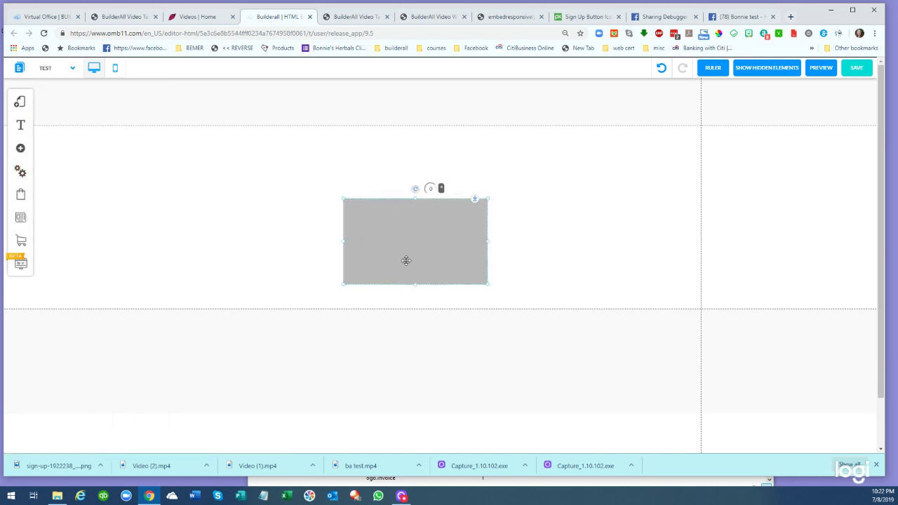
# Replace the HTML element's default code with the copied iframe code and enlarge the embedded video across the center of the page
pyautogui.doubleClick(407, 222)
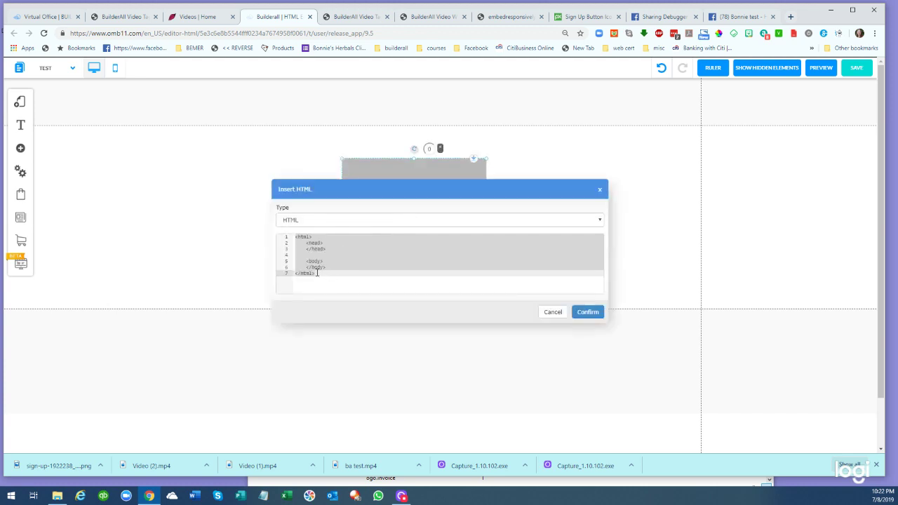
pyautogui.click(318, 273)
pyautogui.hotkey('ctrl', 'a')
pyautogui.hotkey('ctrl', 'v')
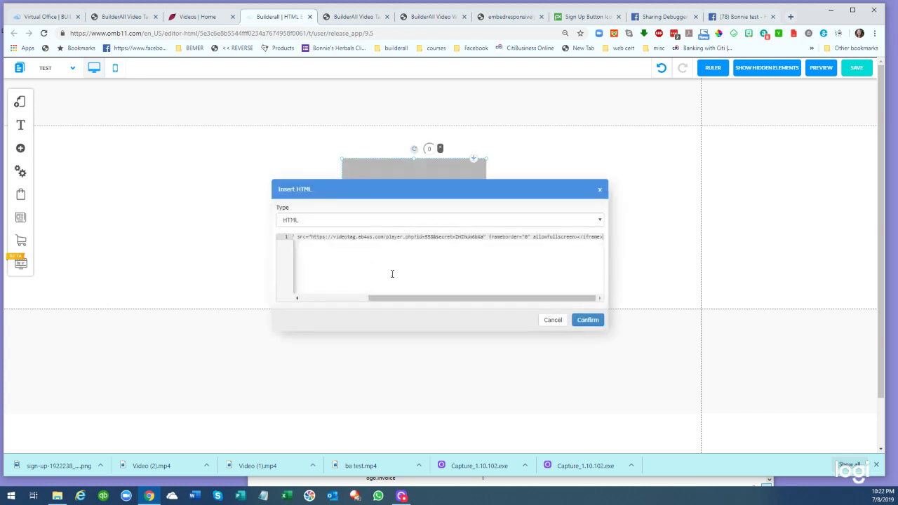
pyautogui.click(590, 321)
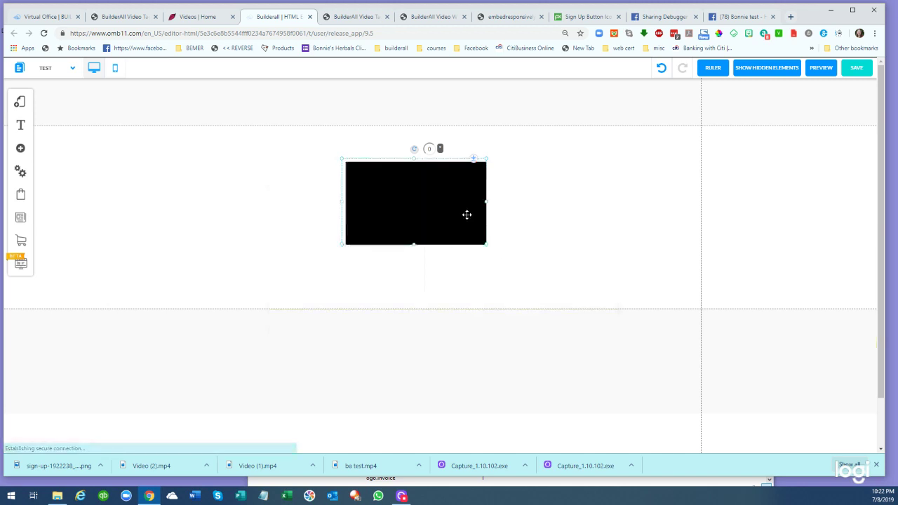
pyautogui.moveTo(489, 251); pyautogui.dragTo(895, 457)
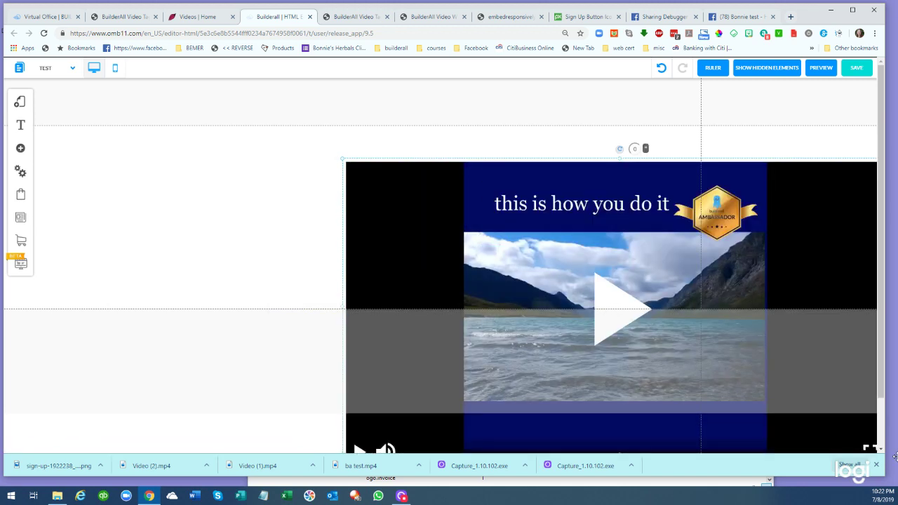
pyautogui.moveTo(589, 288); pyautogui.dragTo(417, 268)
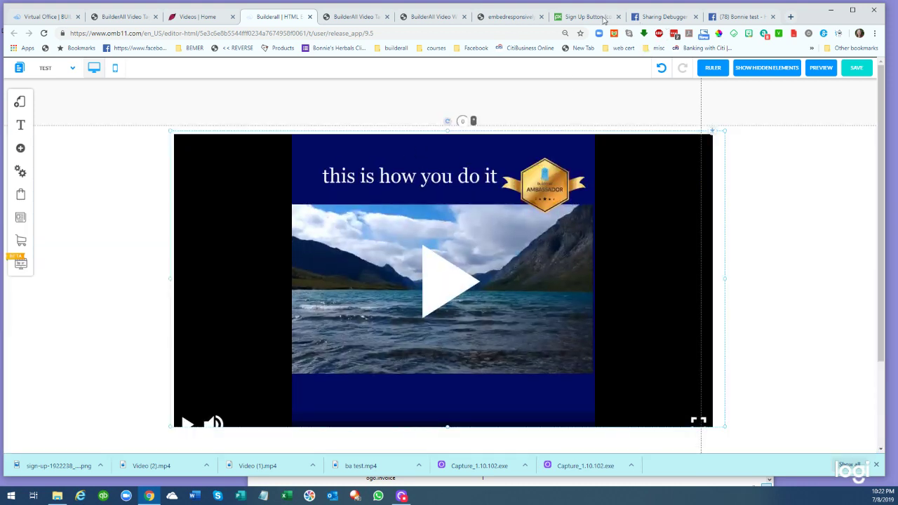
# Switch to embedresponsively.com and generate a Generic iFrame embed from the copied Video Tags iframe code, replacing the previous code
pyautogui.click(505, 20)
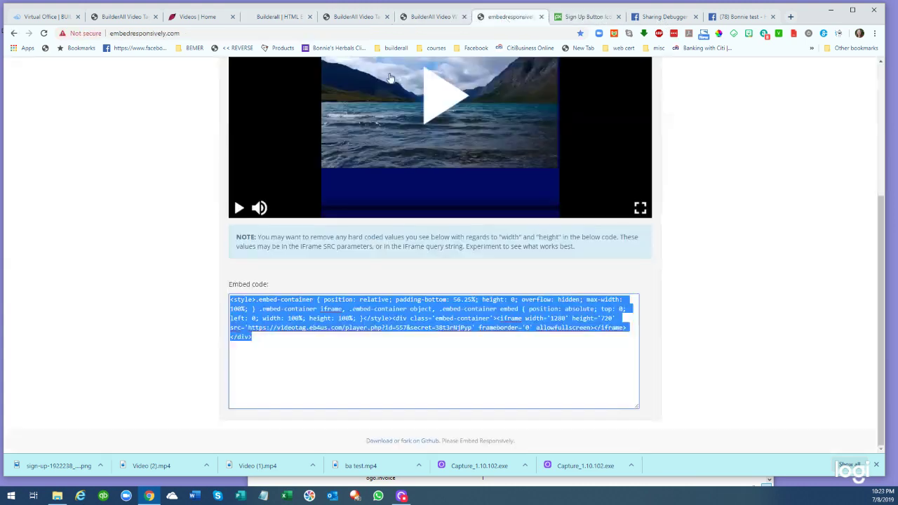
pyautogui.click(231, 33)
pyautogui.scroll(3, 813, 170)
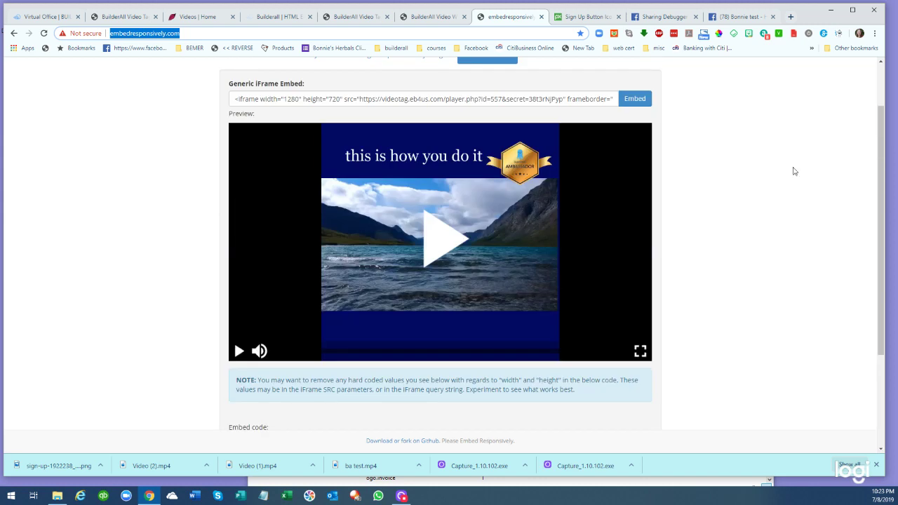
pyautogui.click(455, 163)
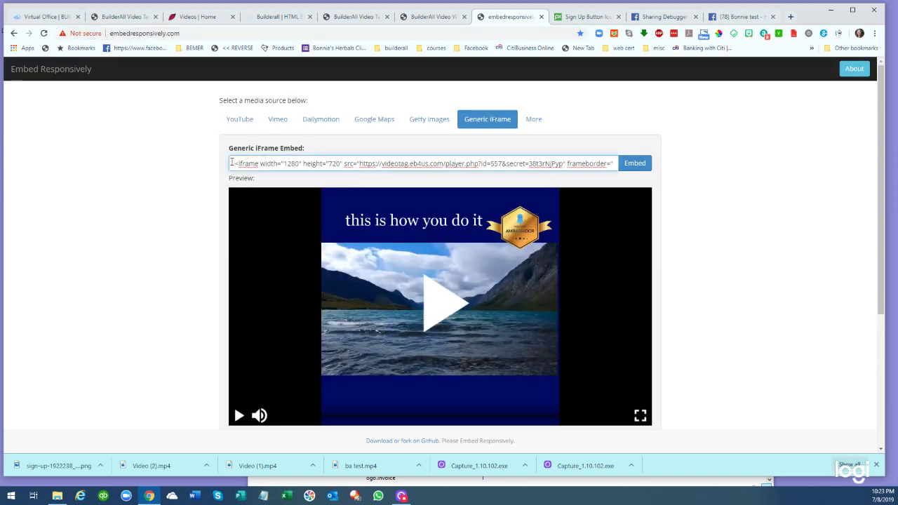
pyautogui.click(480, 121)
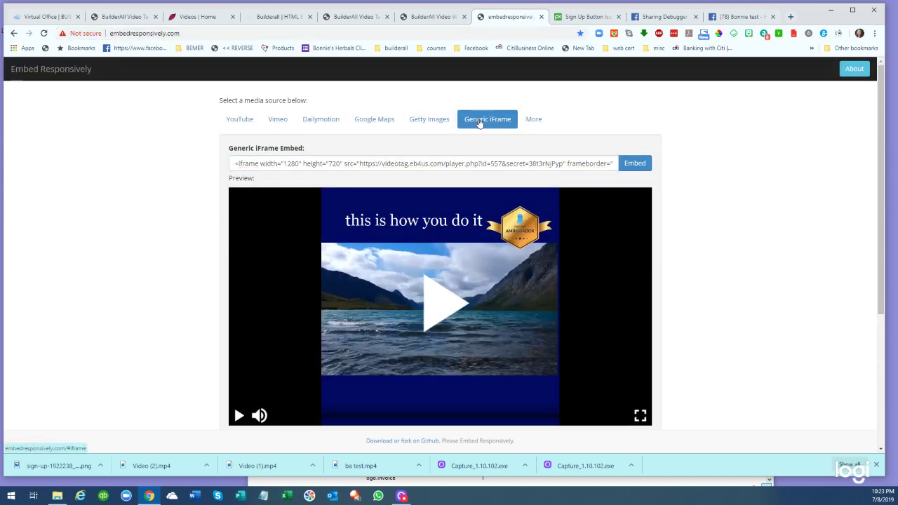
pyautogui.doubleClick(279, 164)
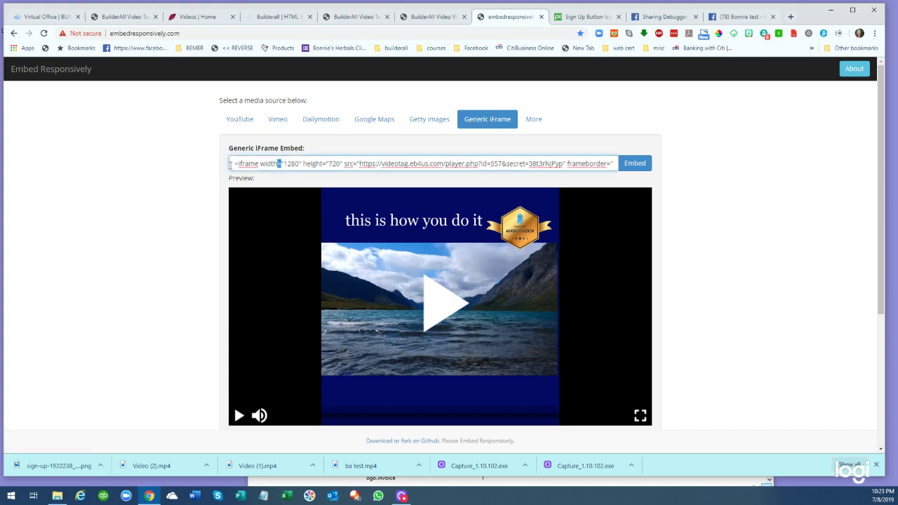
pyautogui.moveTo(233, 163); pyautogui.dragTo(683, 172)
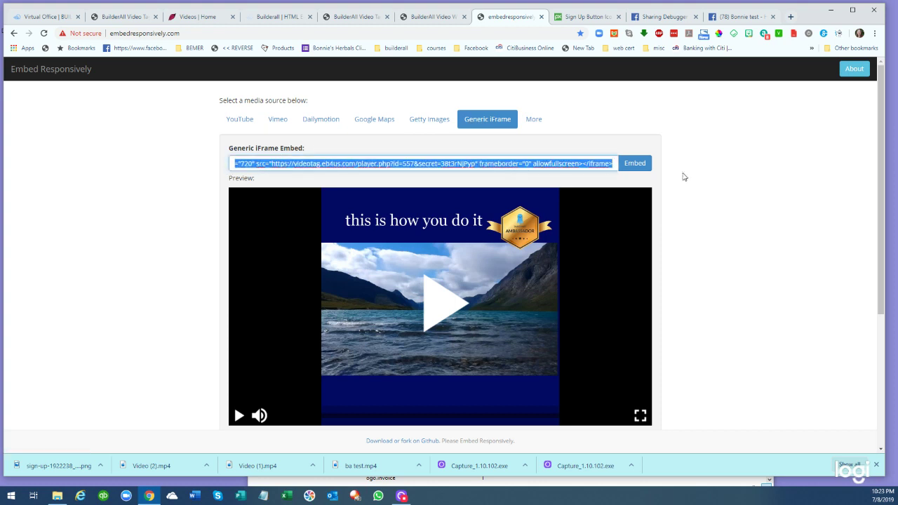
pyautogui.hotkey('ctrl', 'v')
pyautogui.click(640, 163)
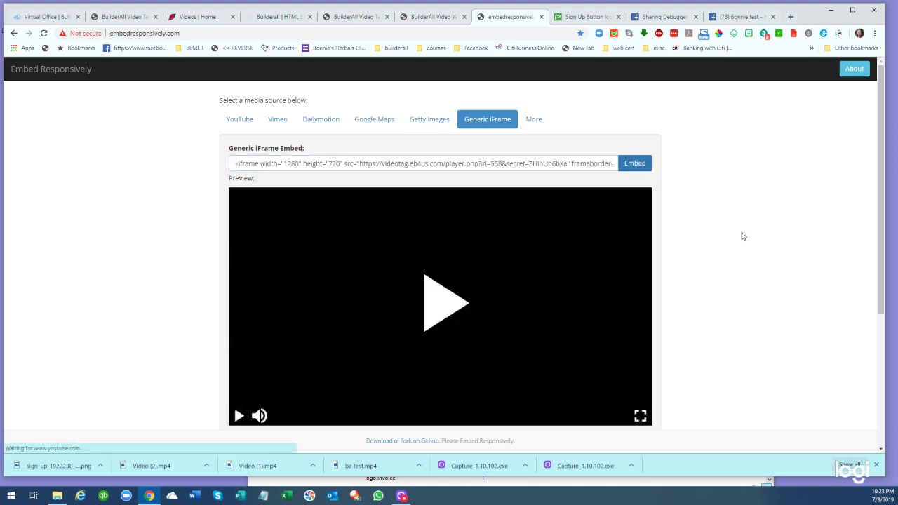
# Copy the entire responsive embed code generated for the video
pyautogui.scroll(-2, 746, 235)
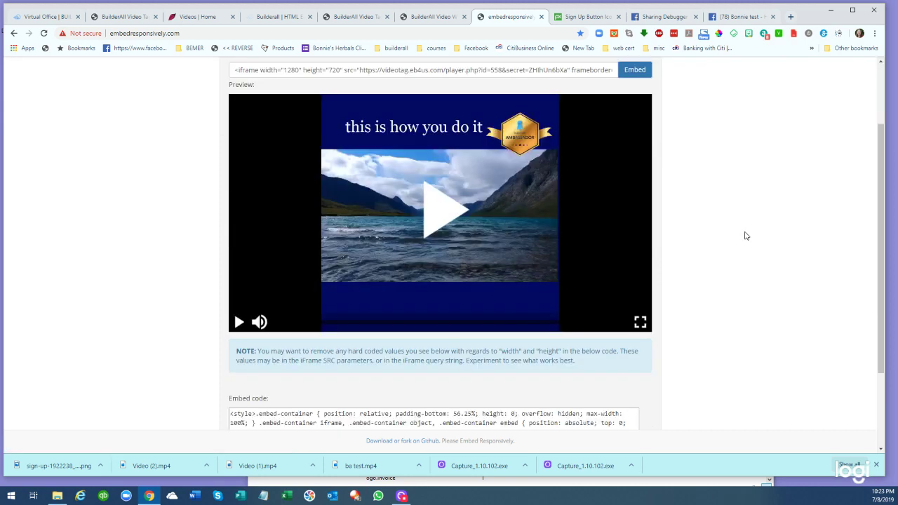
pyautogui.scroll(-3, 568, 270)
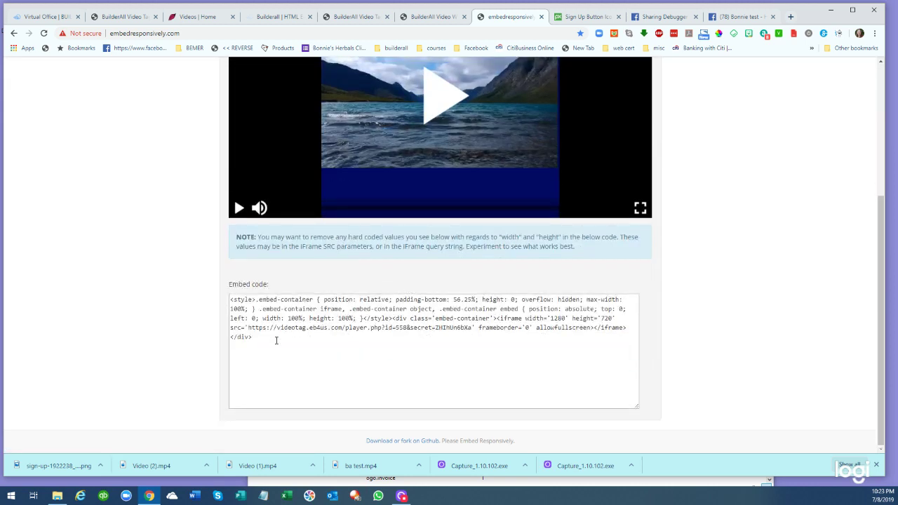
pyautogui.moveTo(276, 341); pyautogui.dragTo(223, 297)
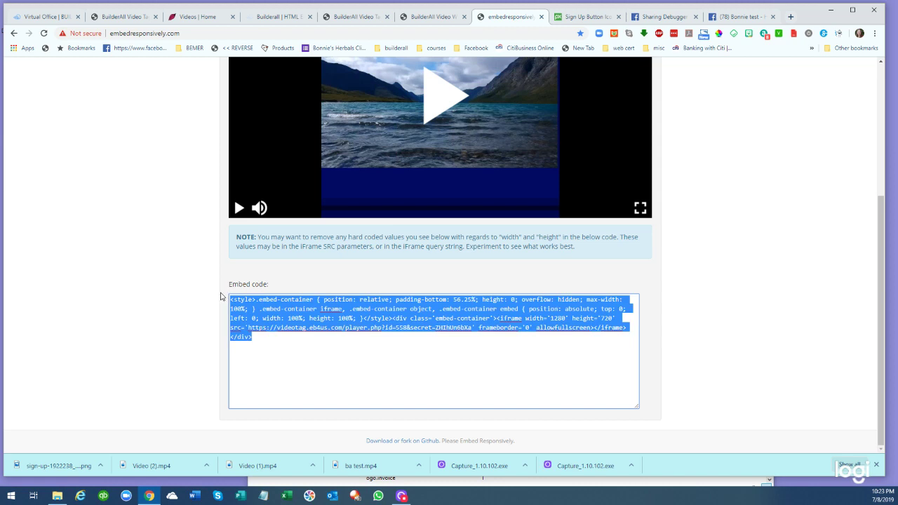
# Replace the code in the TEST page's HTML element with the responsive embed code, and make the element narrower and taller
pyautogui.click(261, 18)
pyautogui.click(450, 249)
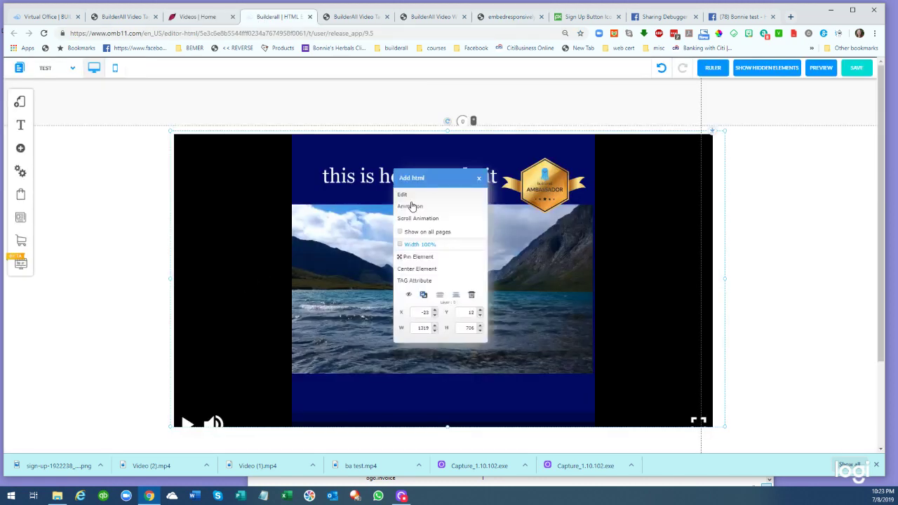
pyautogui.click(405, 195)
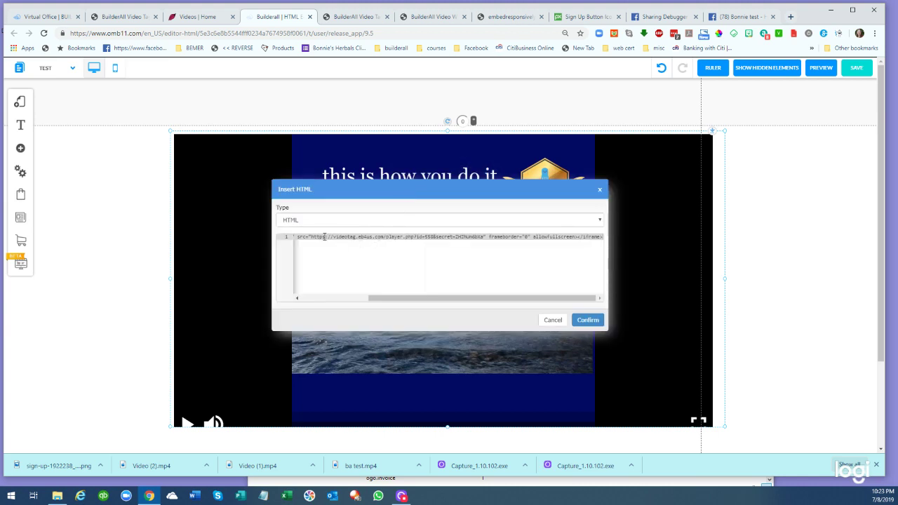
pyautogui.click(295, 237)
pyautogui.hotkey('shift', 'End')
pyautogui.press('Delete')
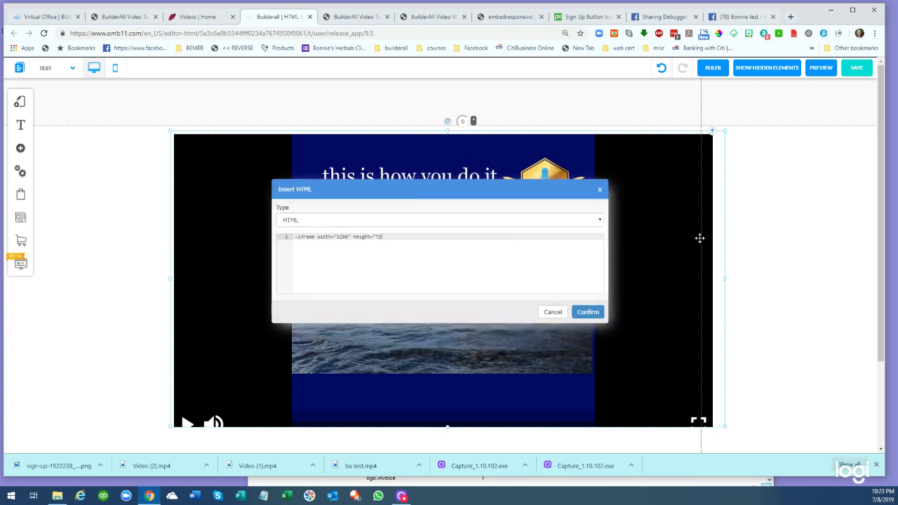
pyautogui.press('BackSpace')
pyautogui.press('BackSpace')
pyautogui.press('BackSpace')
pyautogui.press('BackSpace')
pyautogui.press('BackSpace')
pyautogui.press('BackSpace')
pyautogui.press('BackSpace')
pyautogui.press('BackSpace')
pyautogui.press('BackSpace')
pyautogui.press('BackSpace')
pyautogui.press('BackSpace')
pyautogui.press('BackSpace')
pyautogui.press('BackSpace')
pyautogui.press('BackSpace')
pyautogui.press('BackSpace')
pyautogui.press('BackSpace')
pyautogui.press('BackSpace')
pyautogui.hotkey('ctrl', 'a')
pyautogui.press('BackSpace')
pyautogui.hotkey('ctrl', 'v')
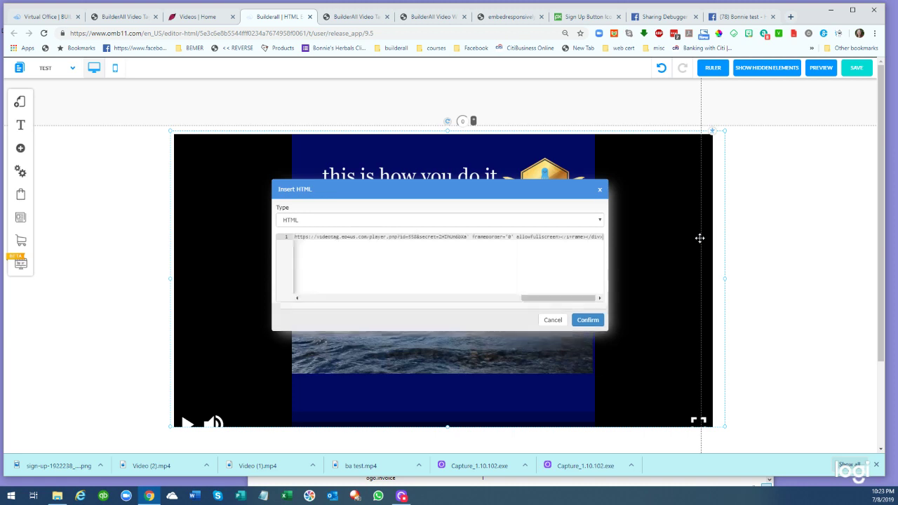
pyautogui.click(588, 320)
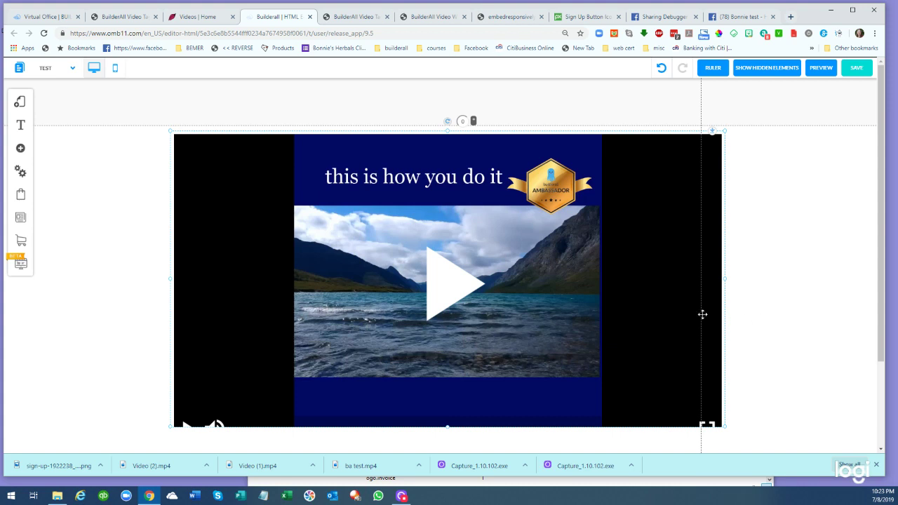
pyautogui.scroll(-1, 703, 315)
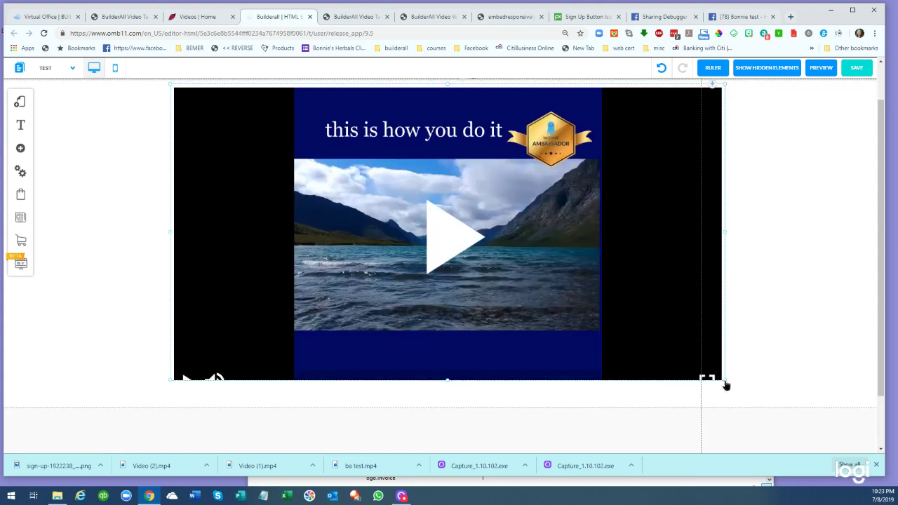
pyautogui.moveTo(725, 385); pyautogui.dragTo(659, 414)
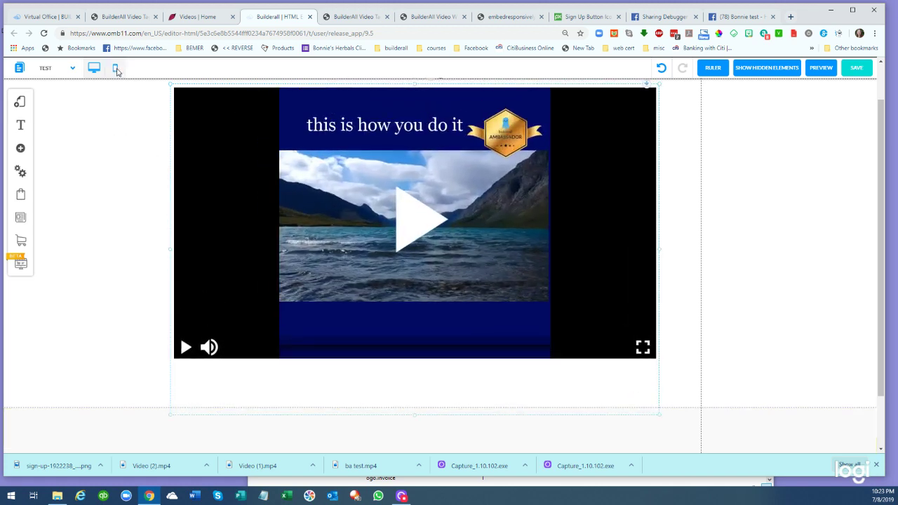
# In the TEST page's mobile layout, move the video element into the phone frame and enlarge it to the full screen width
pyautogui.click(116, 68)
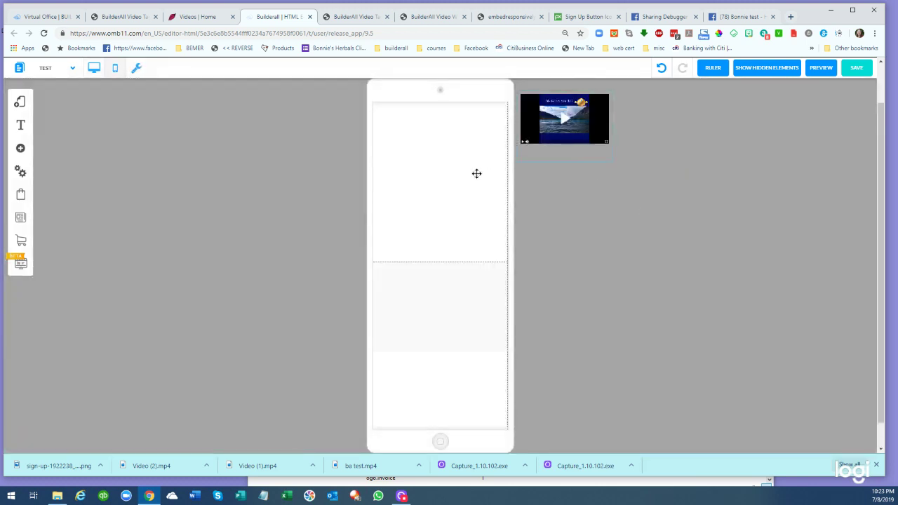
pyautogui.moveTo(476, 174); pyautogui.dragTo(434, 306)
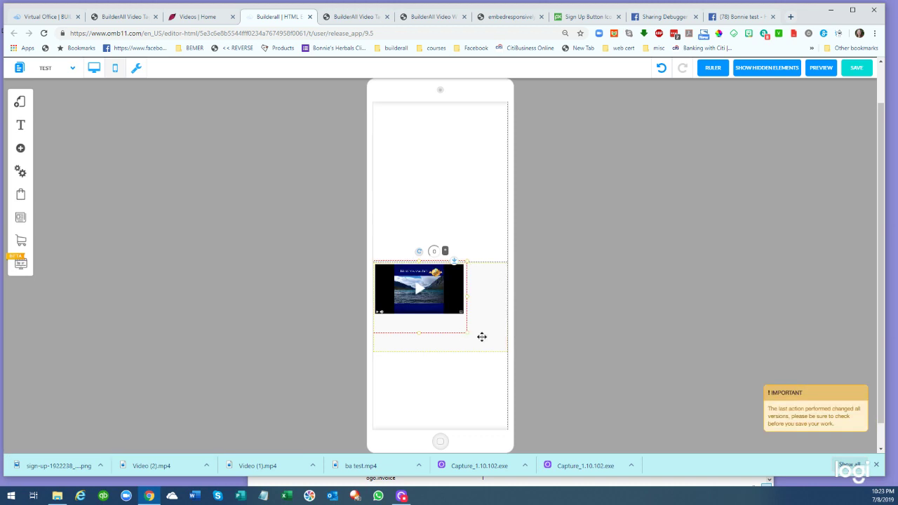
pyautogui.moveTo(482, 337); pyautogui.dragTo(512, 370)
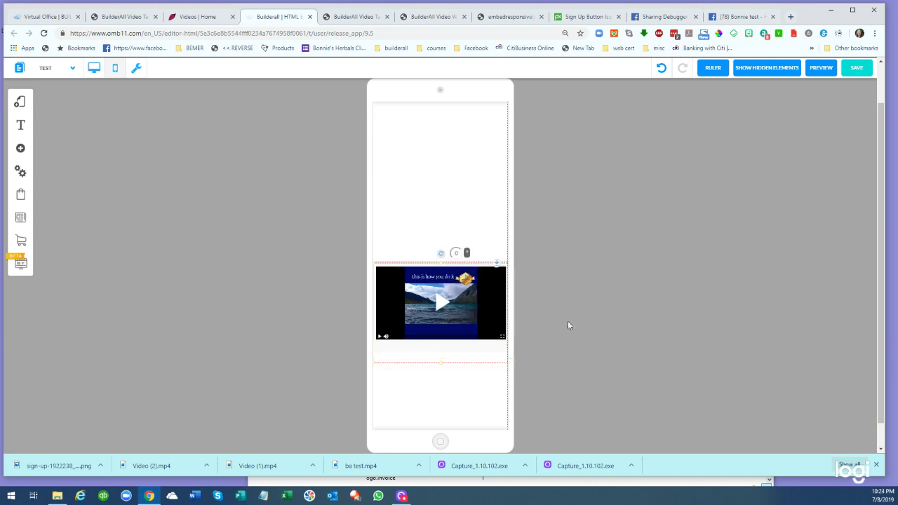
pyautogui.click(632, 239)
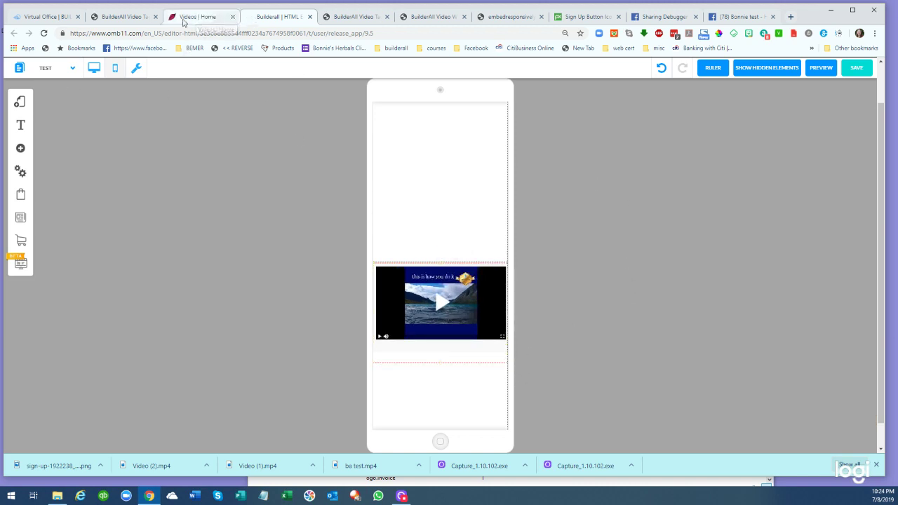
# Return to the desktop layout, add an image element and change its picture to the pink flowers with green leaves from My Files
pyautogui.click(94, 68)
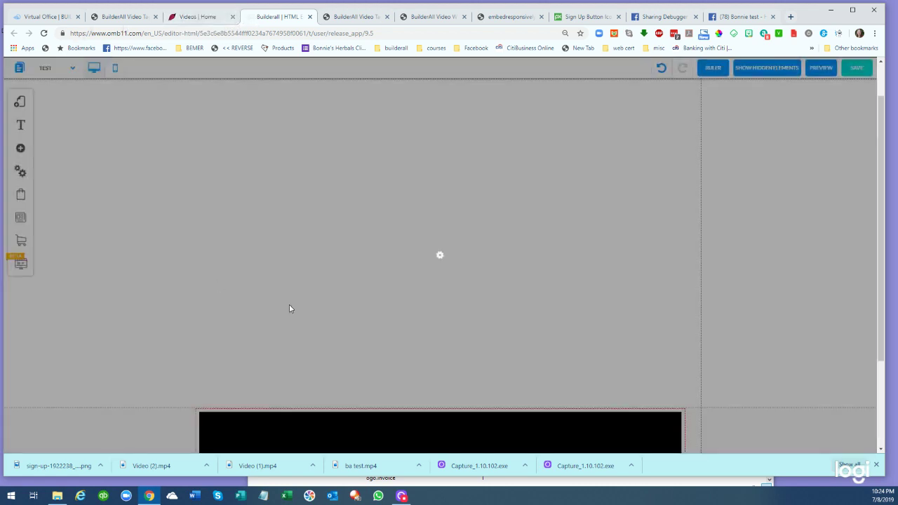
pyautogui.scroll(-3, 519, 300)
pyautogui.scroll(-2, 526, 299)
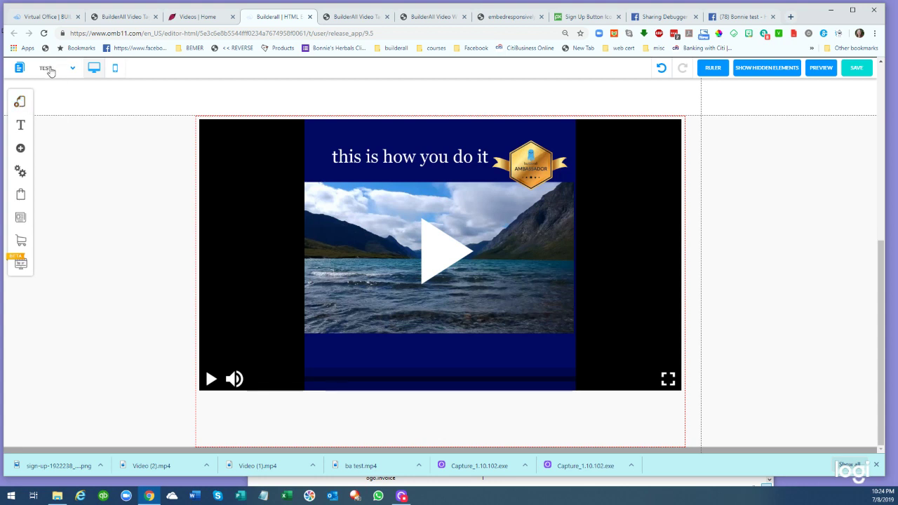
pyautogui.click(21, 148)
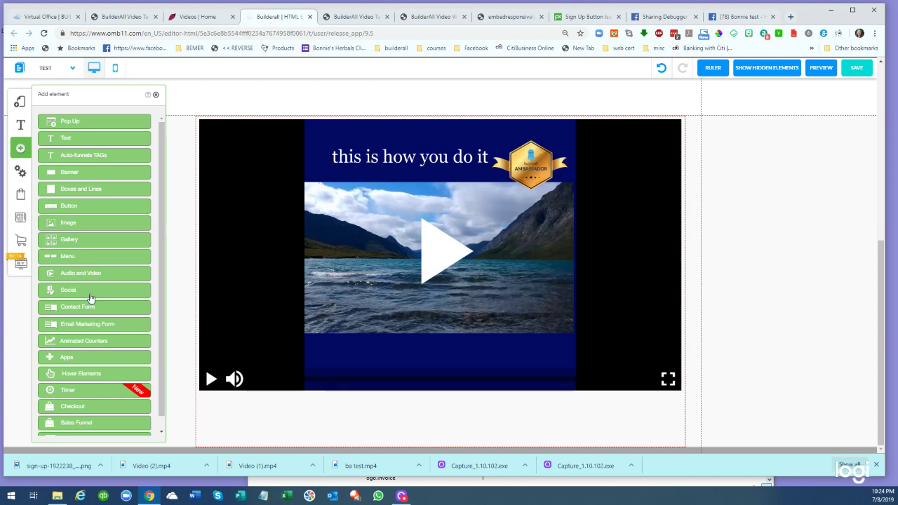
pyautogui.click(71, 223)
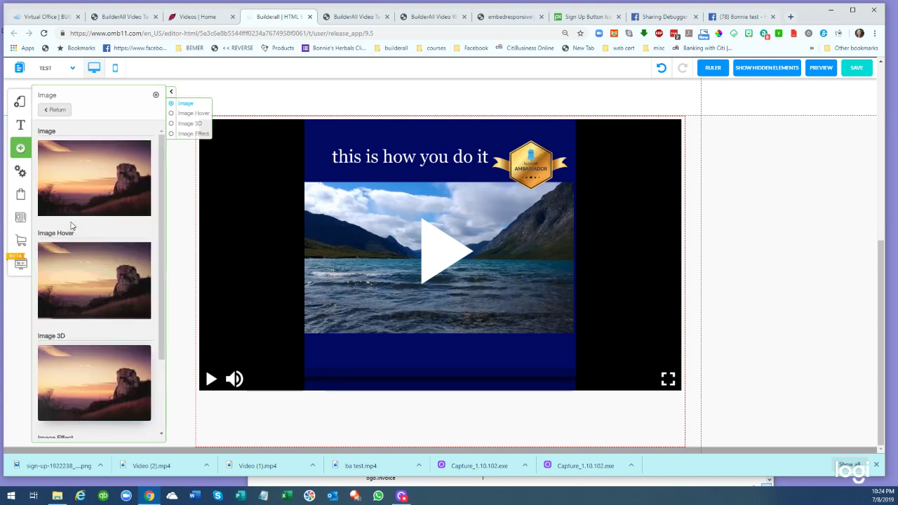
pyautogui.click(75, 202)
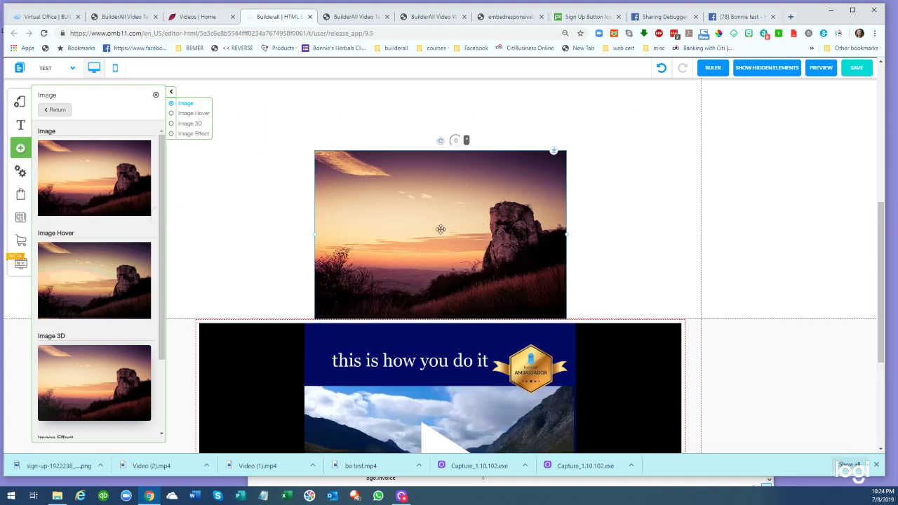
pyautogui.click(423, 215)
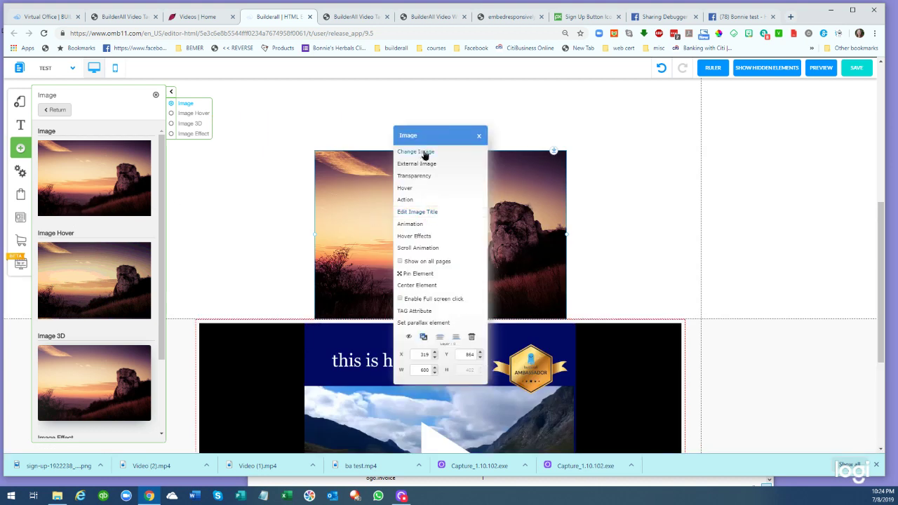
pyautogui.click(422, 152)
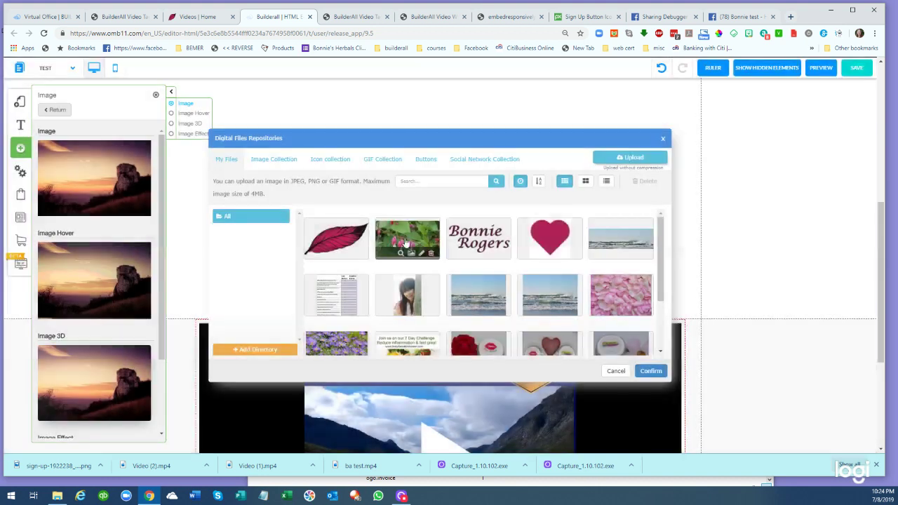
pyautogui.click(424, 243)
pyautogui.click(651, 372)
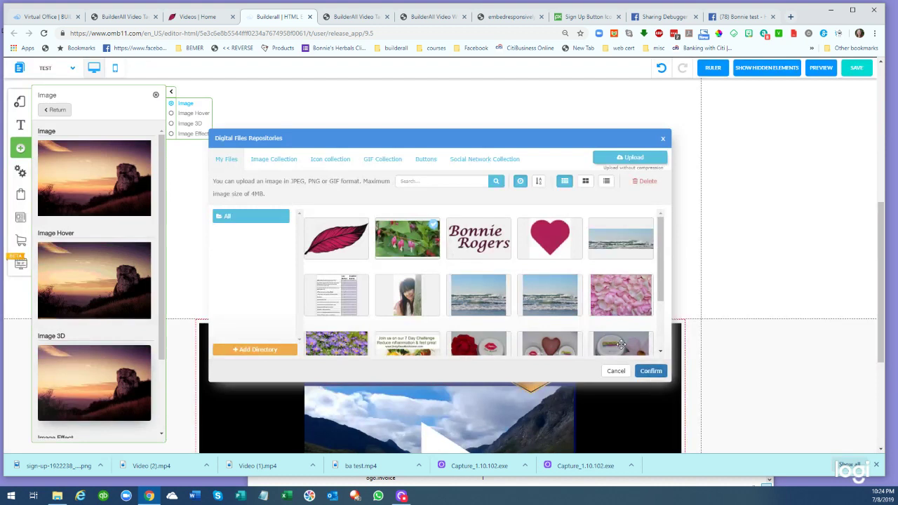
# Move the flower image onto the embedded video and send it to the layer behind the video
pyautogui.moveTo(515, 190); pyautogui.dragTo(520, 351)
pyautogui.click(495, 357)
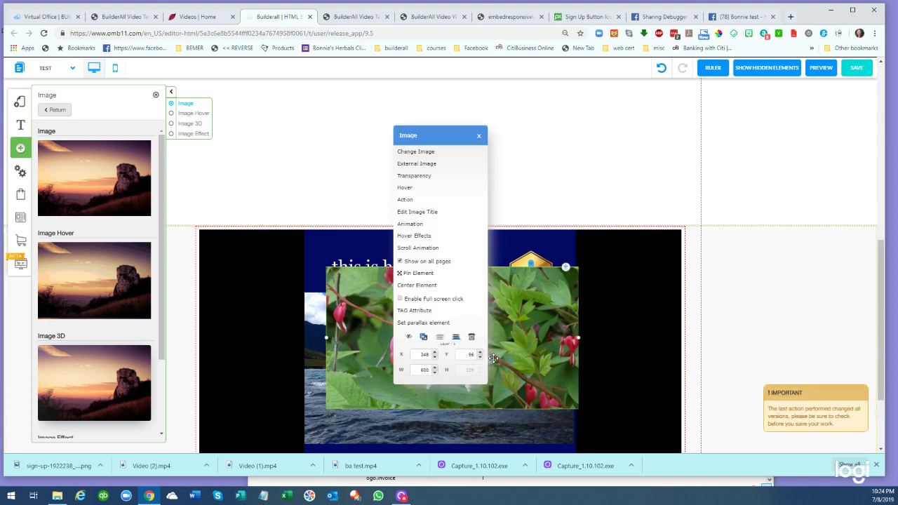
pyautogui.click(457, 339)
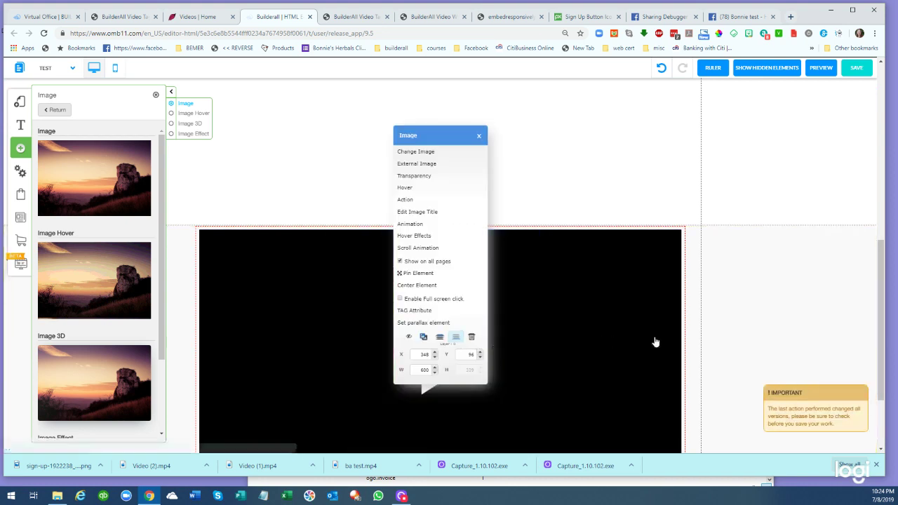
pyautogui.click(801, 301)
pyautogui.scroll(-1, 758, 252)
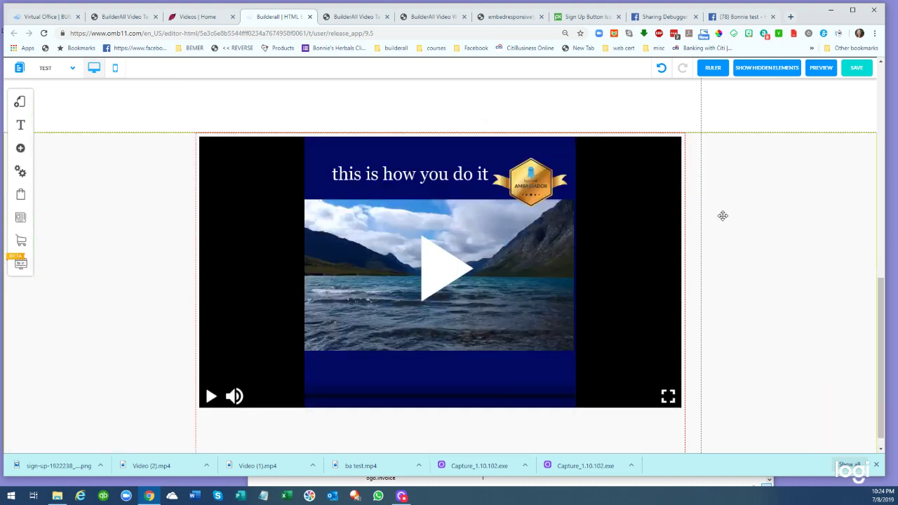
# Save and publish the test page of the testvideotag website, and switch to the Builderall Virtual Office
pyautogui.click(857, 68)
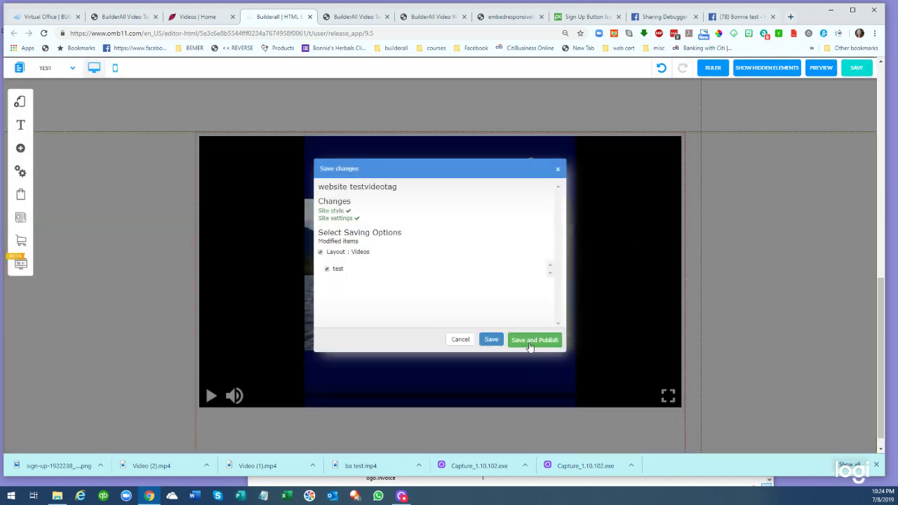
pyautogui.click(534, 341)
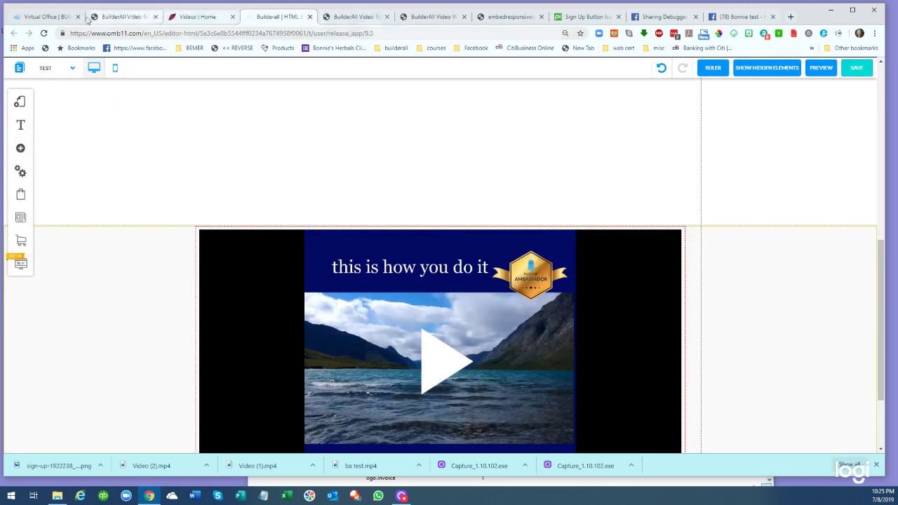
pyautogui.click(47, 17)
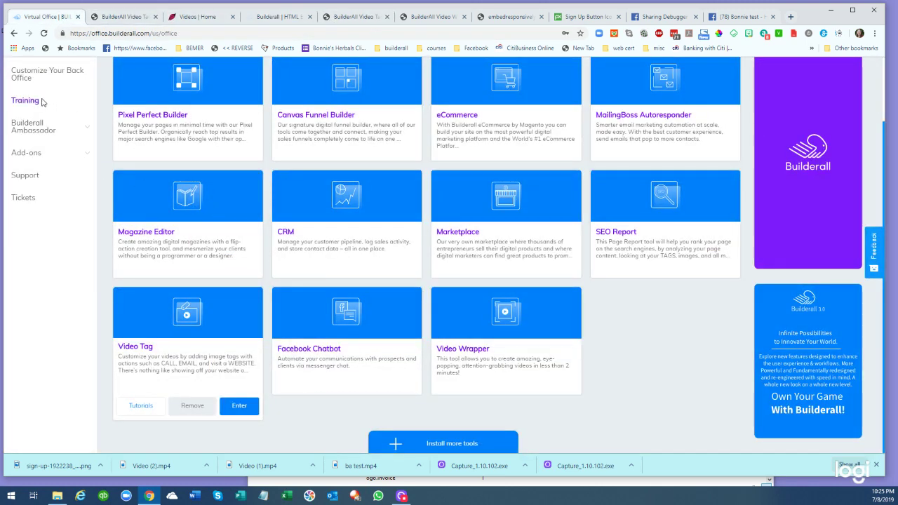
# Enter the Pixel Perfect Builder from the back office home and open the live video subdomain site from its site list
pyautogui.scroll(2, 42, 99)
pyautogui.click(53, 80)
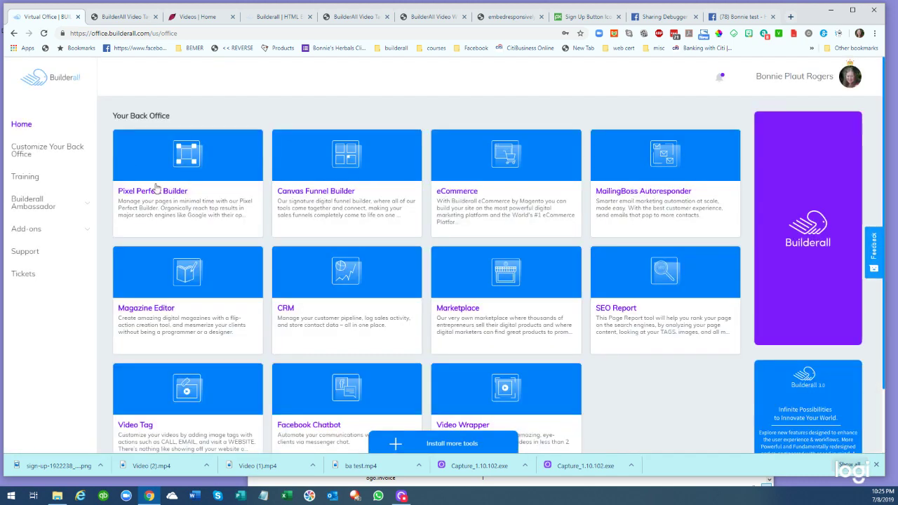
pyautogui.click(221, 195)
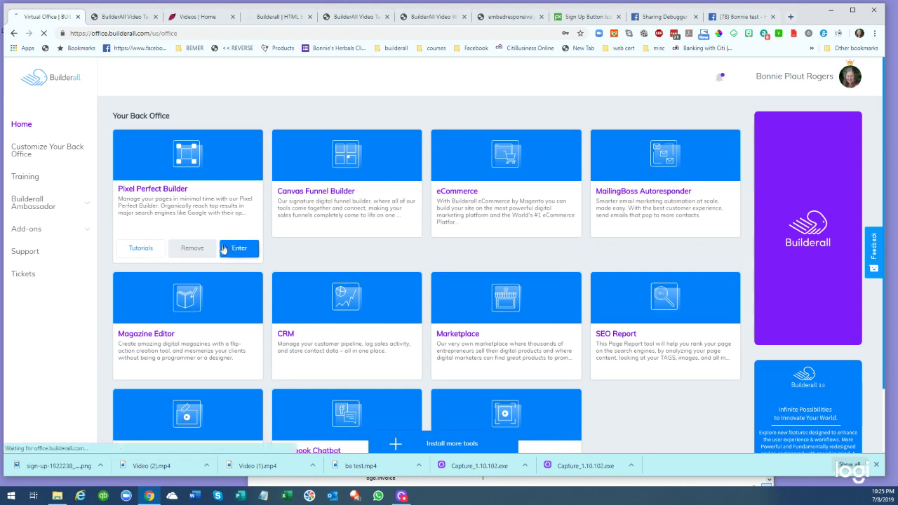
pyautogui.click(237, 250)
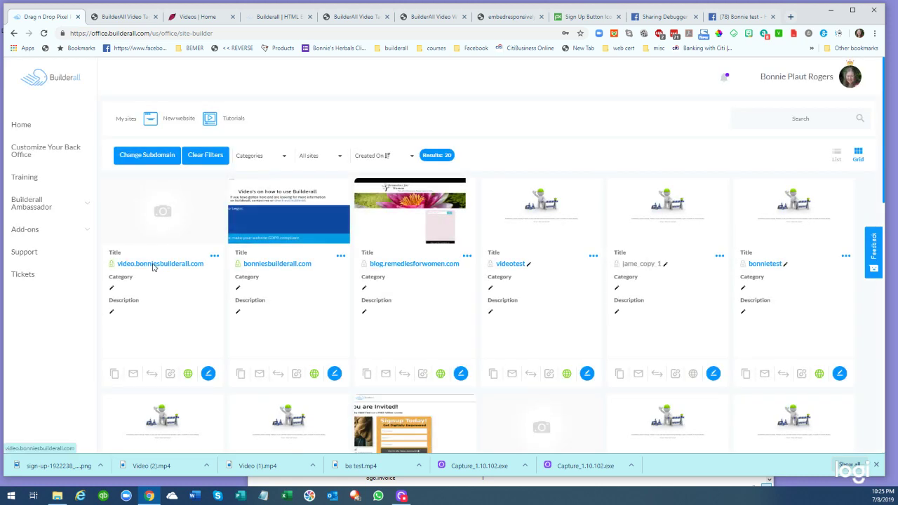
pyautogui.click(154, 265)
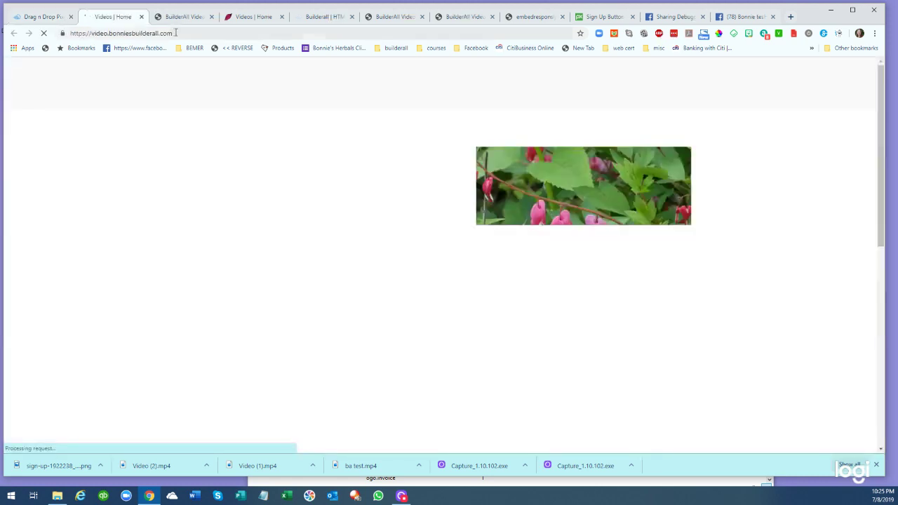
# Load the live site's test page by adding /test to its web address, and look through the published page
pyautogui.click(176, 33)
pyautogui.click(176, 32)
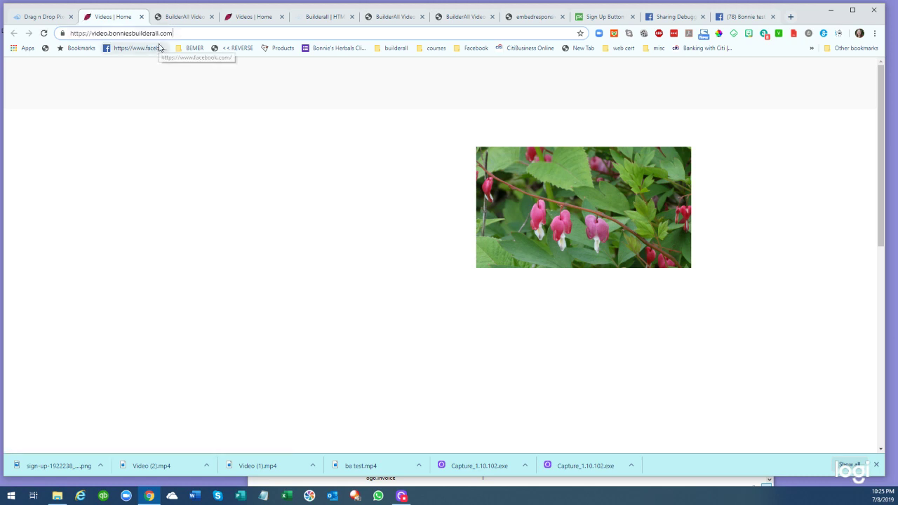
pyautogui.write('//')
pyautogui.press('BackSpace')
pyautogui.write('t')
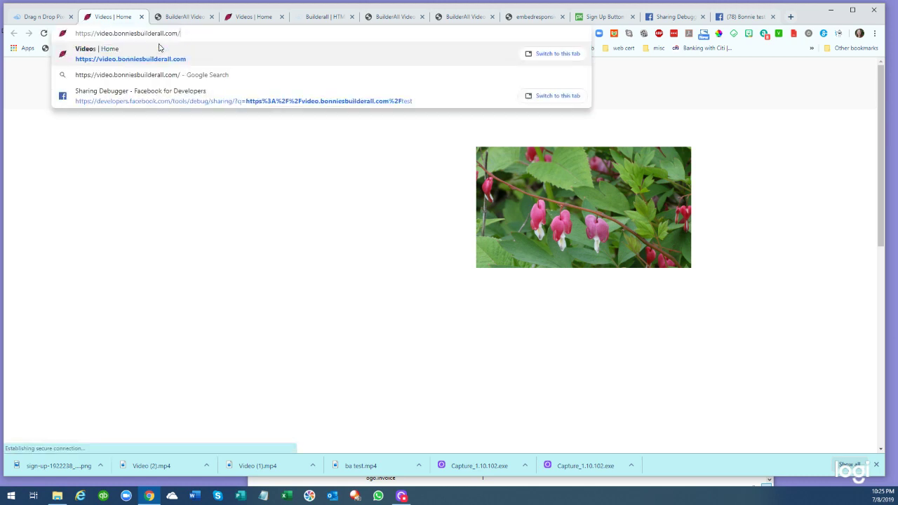
pyautogui.write('est')
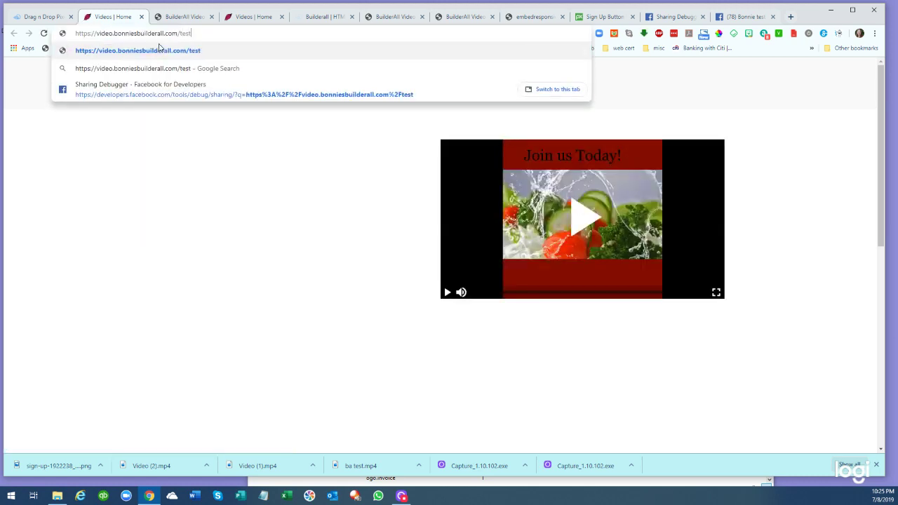
pyautogui.press('Return')
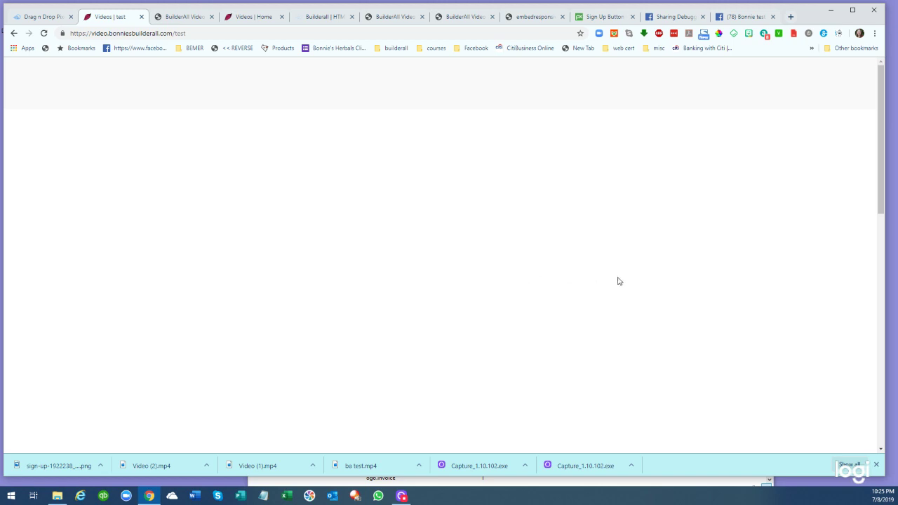
pyautogui.scroll(-1, 507, 273)
pyautogui.scroll(-2, 376, 244)
pyautogui.scroll(3, 358, 231)
# Copy the test page's web address and debug that URL in Facebook's Sharing Debugger
pyautogui.moveTo(192, 33); pyautogui.dragTo(68, 39)
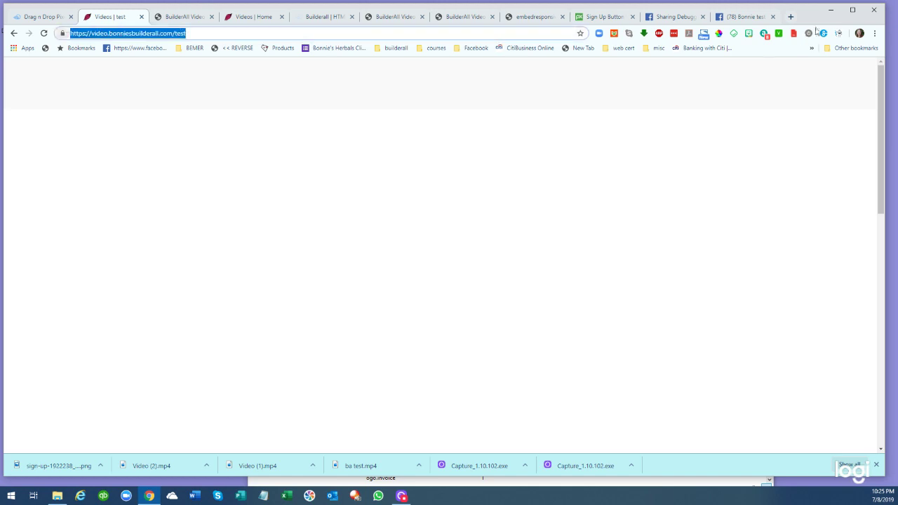
pyautogui.click(676, 16)
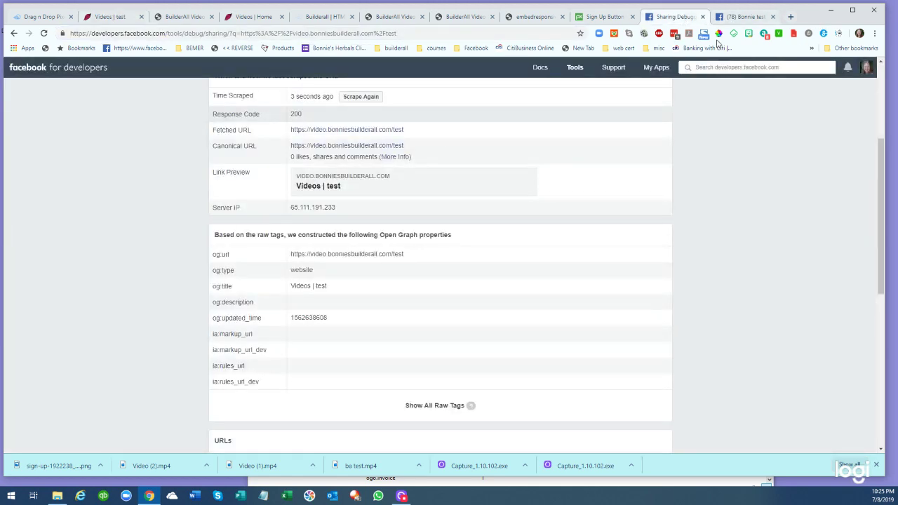
pyautogui.scroll(3, 457, 144)
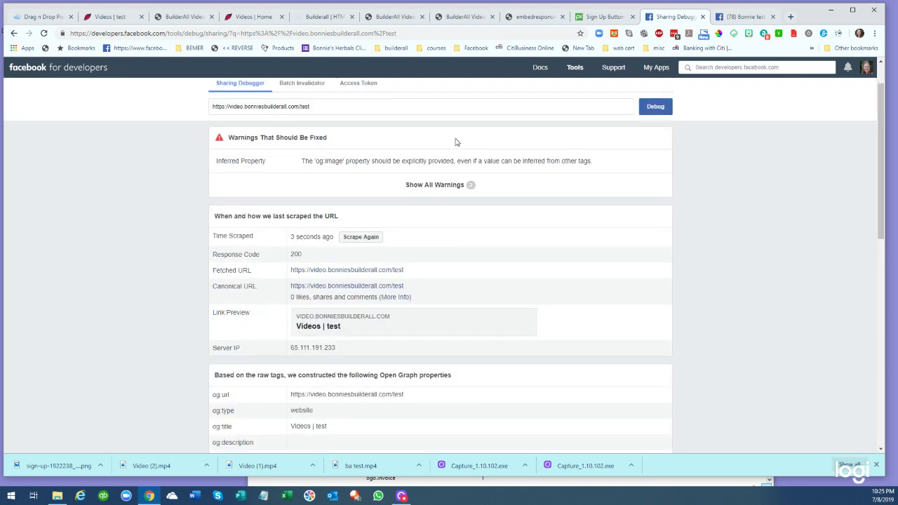
pyautogui.moveTo(315, 153); pyautogui.dragTo(161, 162)
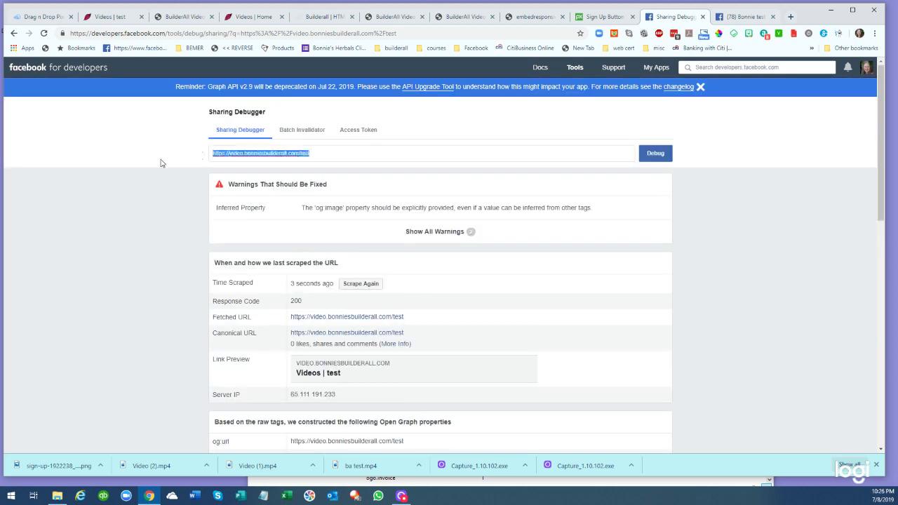
pyautogui.click(600, 155)
pyautogui.click(651, 156)
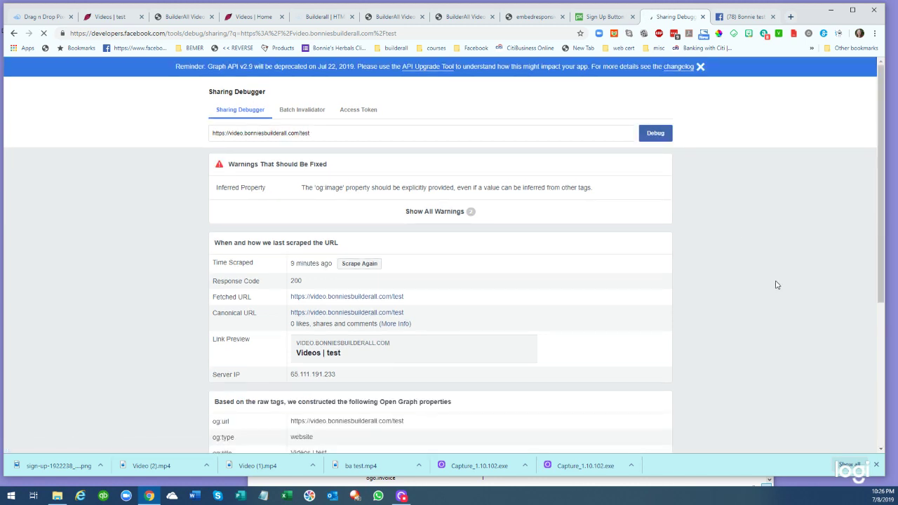
# Review the debug results, scrape the test page again and inspect its link preview
pyautogui.scroll(-1, 776, 286)
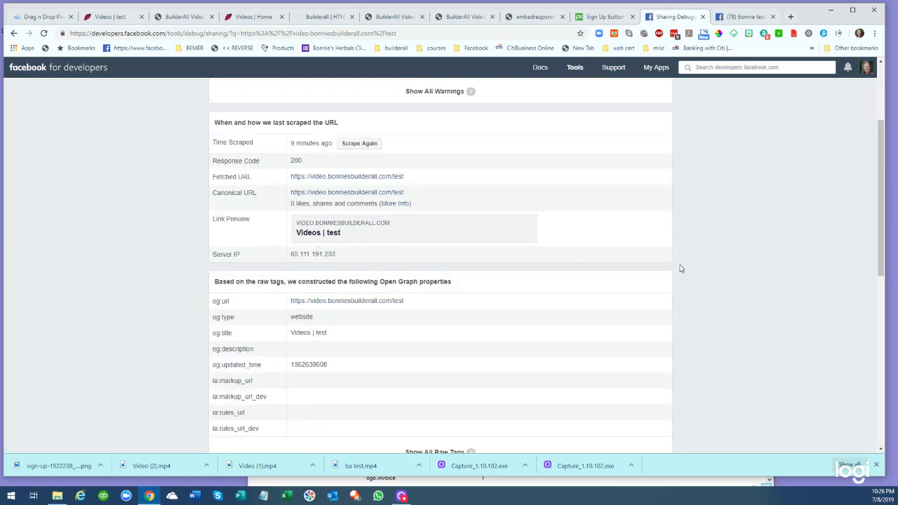
pyautogui.scroll(-2, 683, 269)
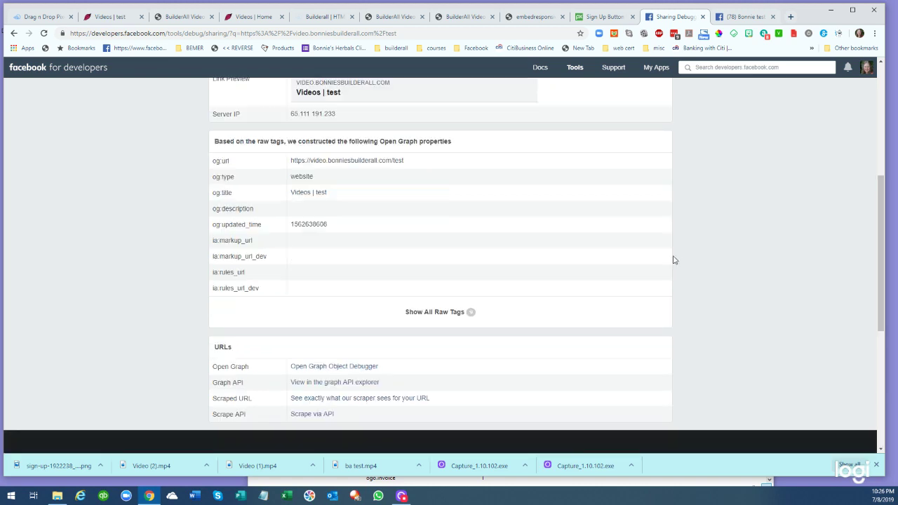
pyautogui.scroll(3, 453, 142)
pyautogui.scroll(2, 491, 147)
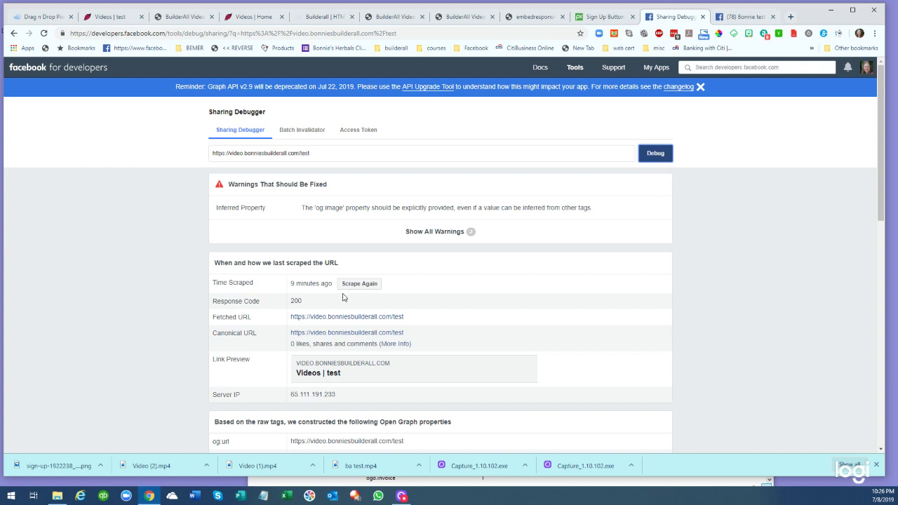
pyautogui.click(368, 284)
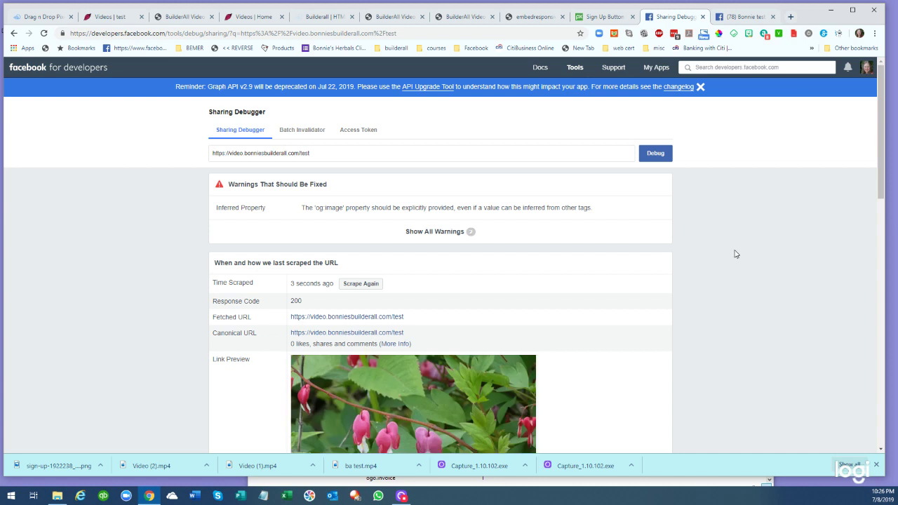
pyautogui.scroll(-2, 631, 254)
pyautogui.scroll(-1, 372, 442)
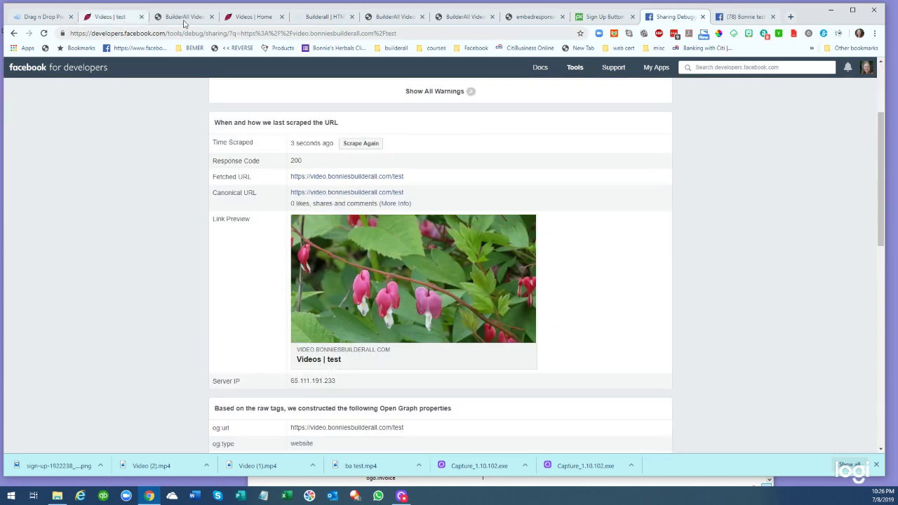
# In the Builderall editor, open the test page's SEO settings in the Videos layout and enter the title Test and a description beginning "my video"
pyautogui.click(316, 17)
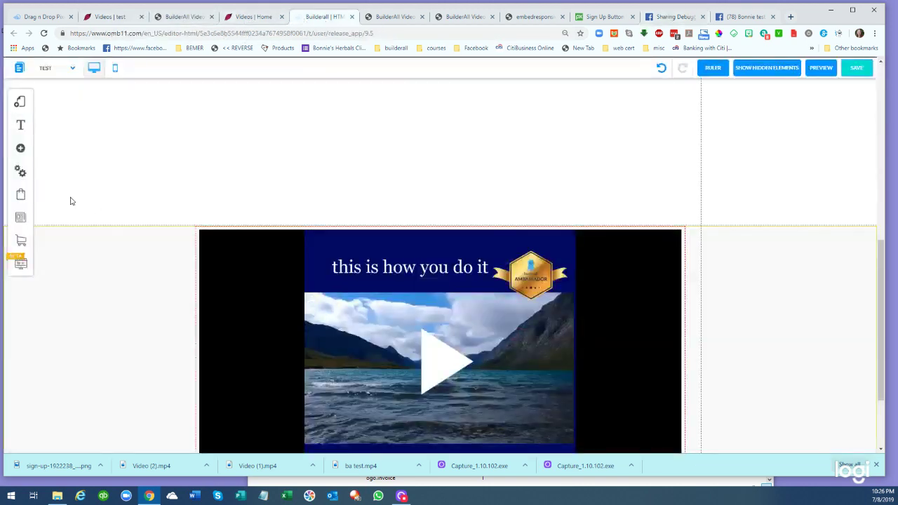
pyautogui.click(21, 106)
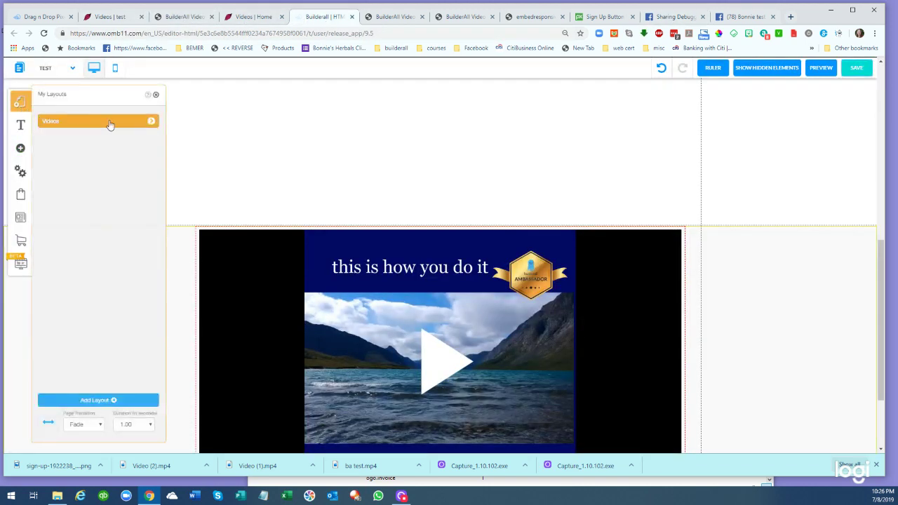
pyautogui.click(153, 121)
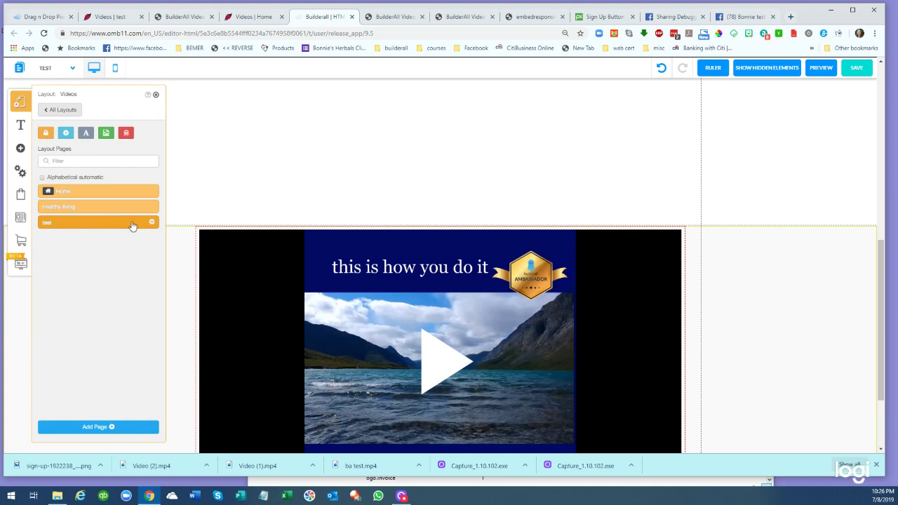
pyautogui.moveTo(155, 223)
pyautogui.click(152, 224)
pyautogui.click(62, 184)
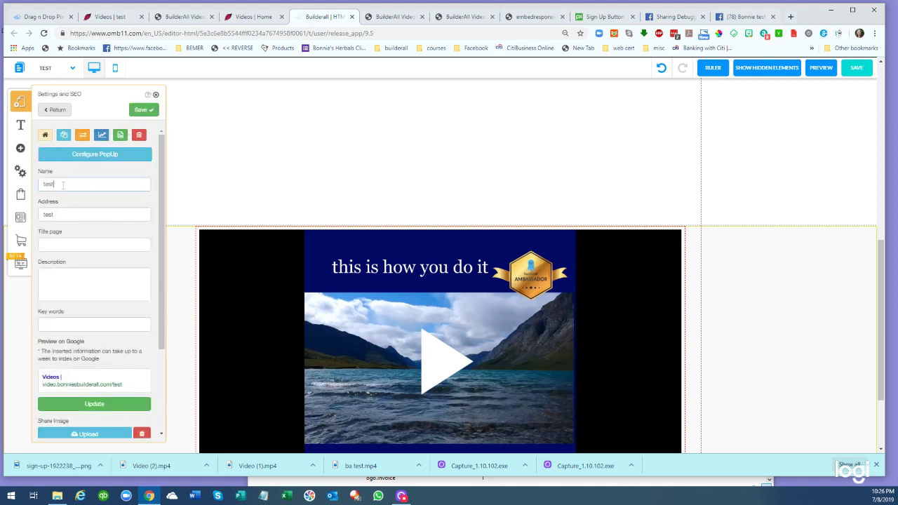
pyautogui.click(64, 244)
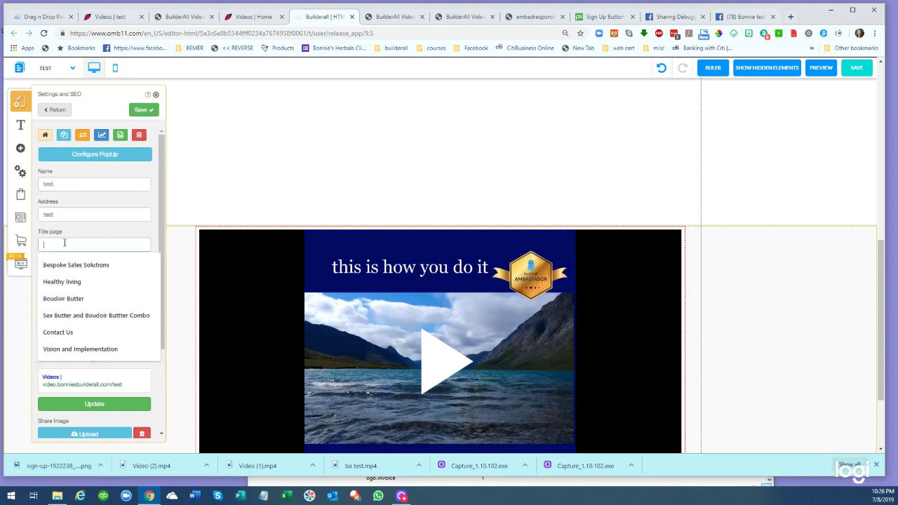
pyautogui.write('Test')
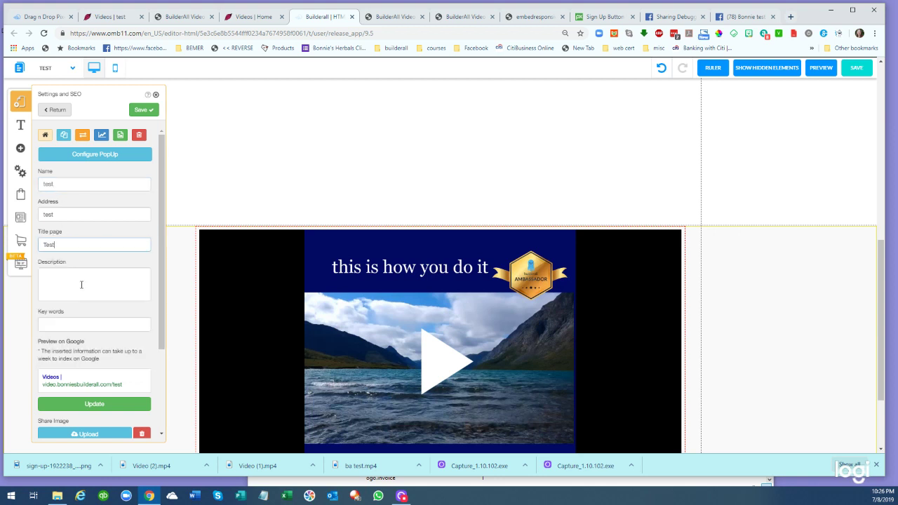
pyautogui.click(91, 284)
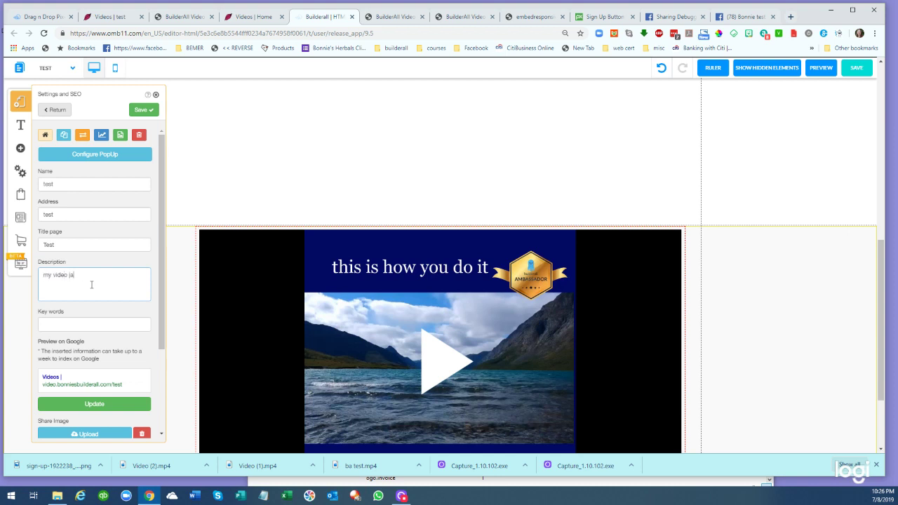
# Save and publish the testvideotag website, and scrape the test page again in the Sharing Debugger
pyautogui.click(857, 67)
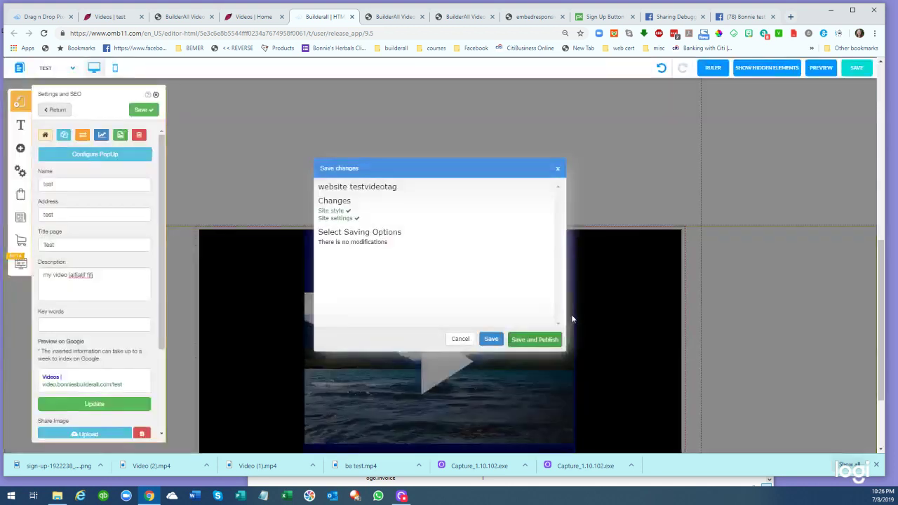
pyautogui.click(530, 342)
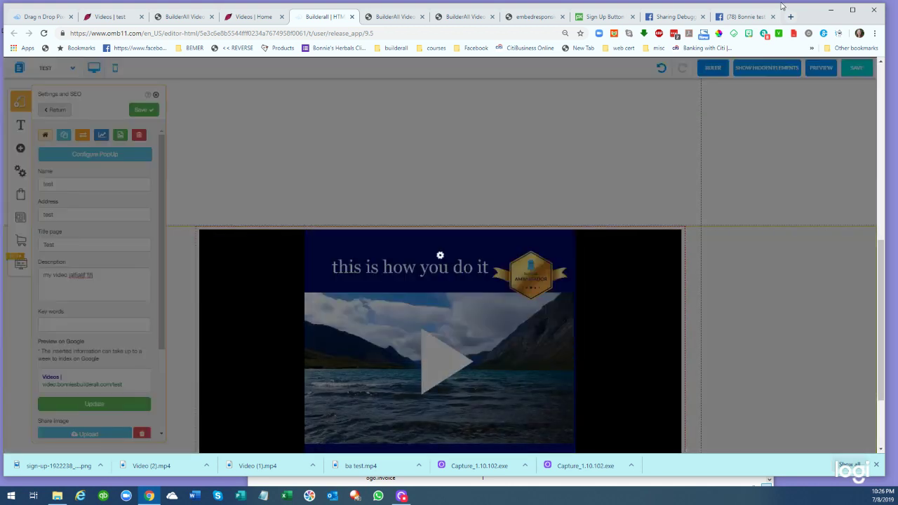
pyautogui.click(686, 21)
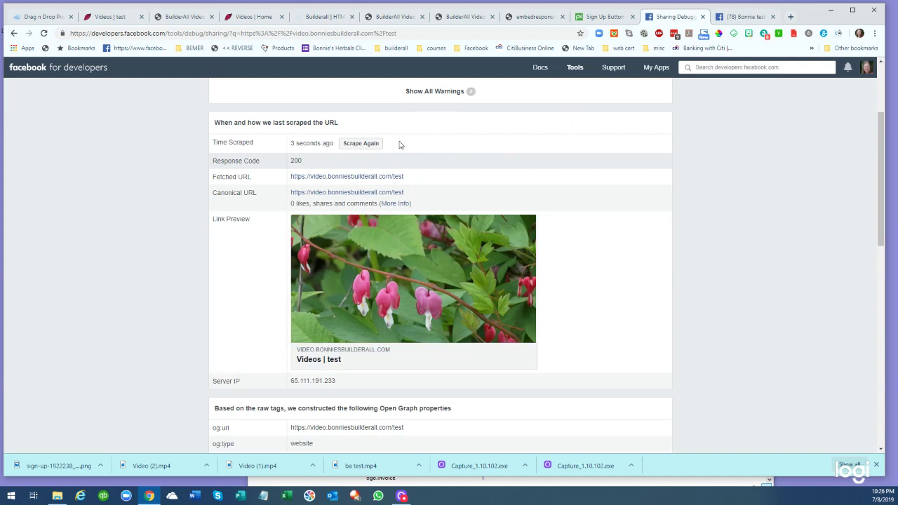
pyautogui.click(372, 144)
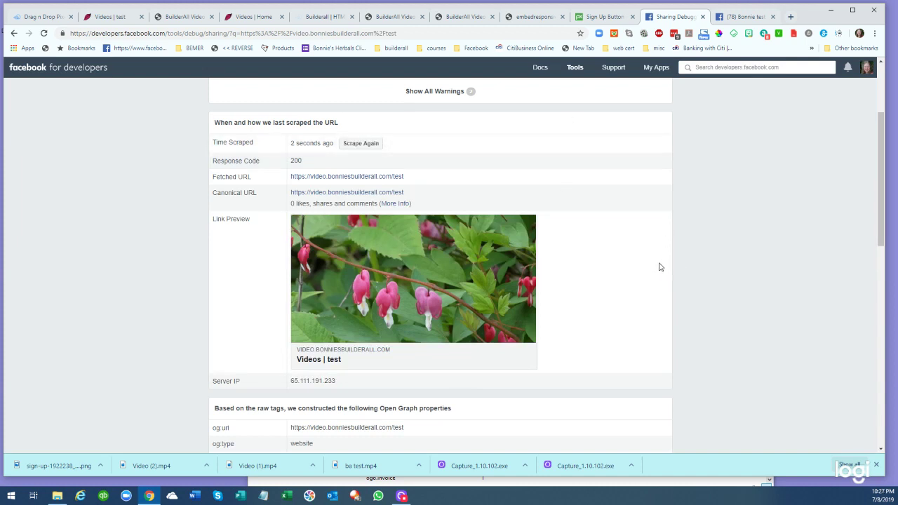
pyautogui.scroll(-1, 617, 249)
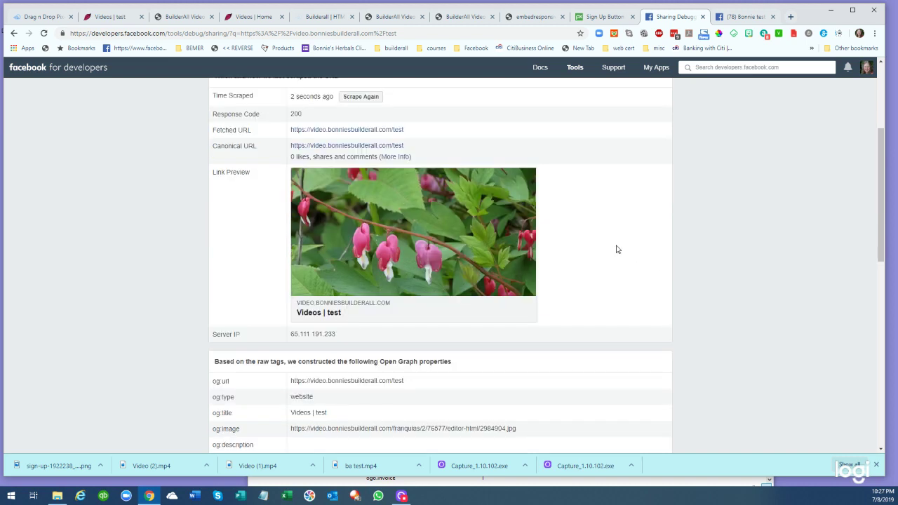
pyautogui.click(364, 100)
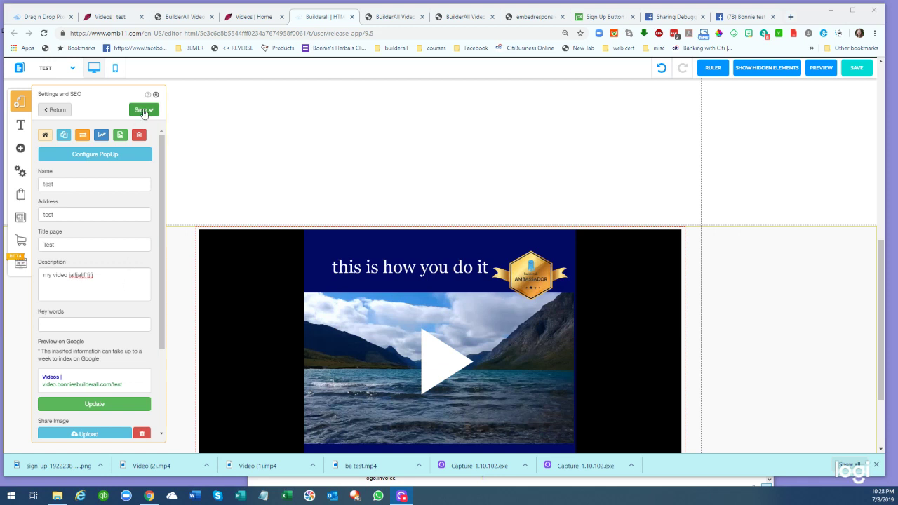
# Save the test page's SEO settings in the Builderall editor and republish the website, then refresh its scrape in the Sharing Debugger
pyautogui.click(143, 112)
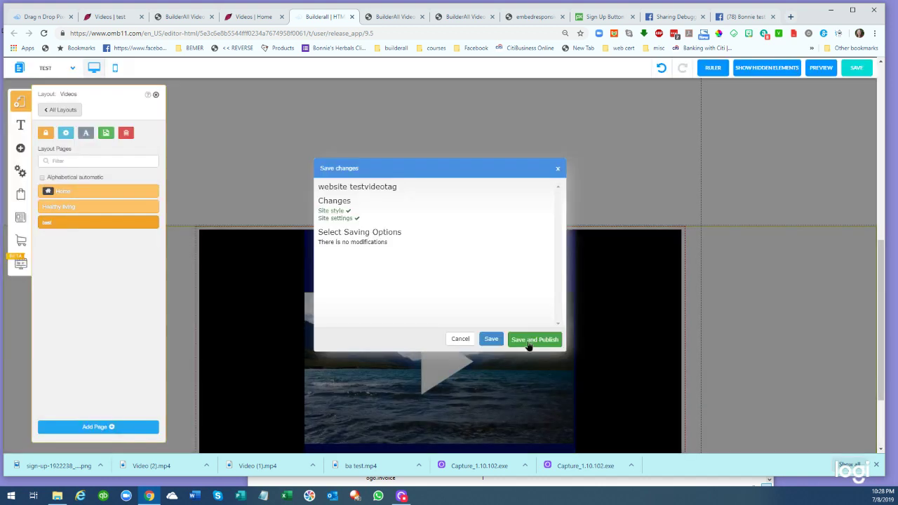
pyautogui.click(530, 344)
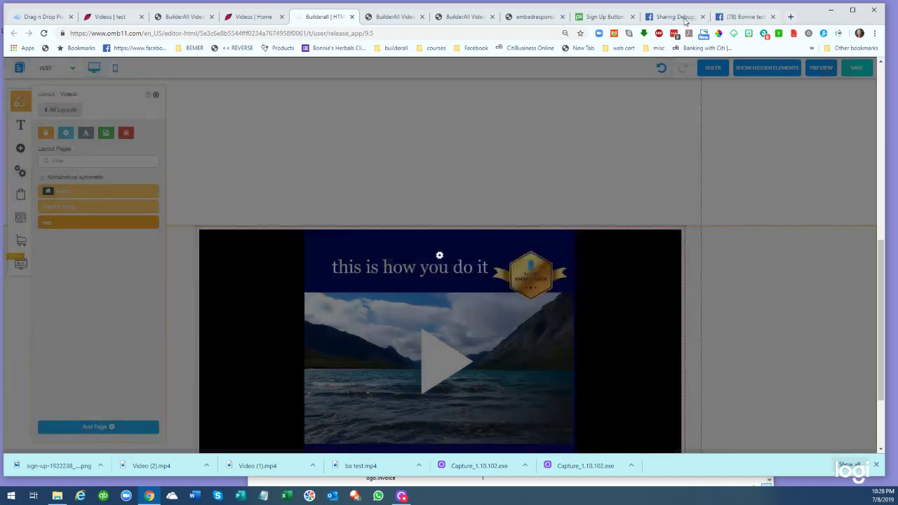
pyautogui.click(685, 22)
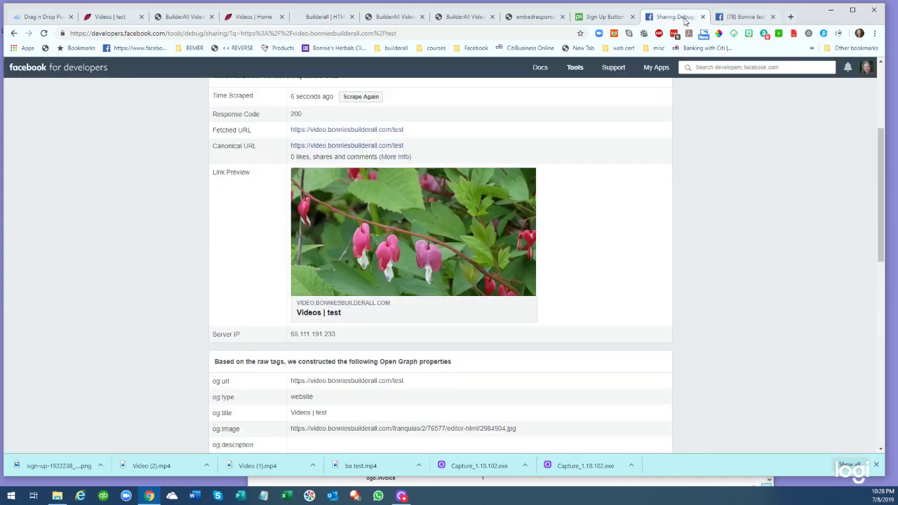
pyautogui.click(368, 98)
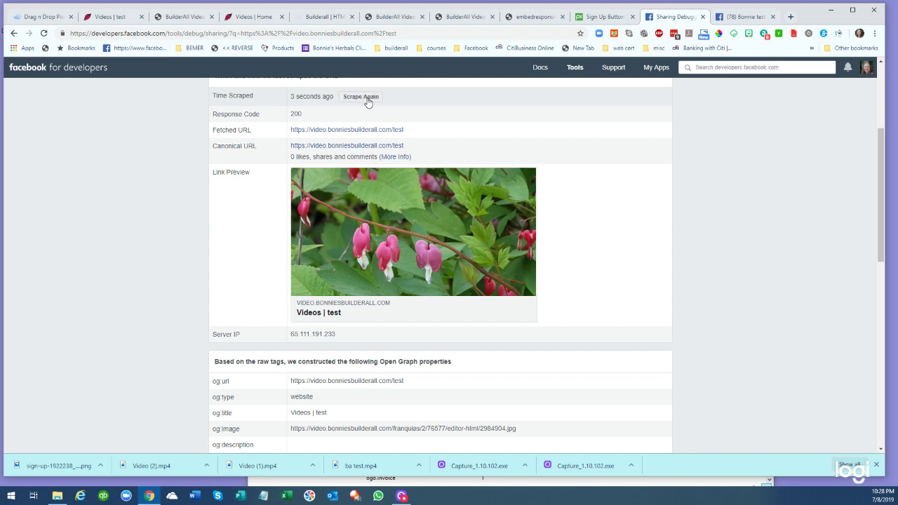
# Scrape the test page again in the Sharing Debugger and check its refreshed link preview
pyautogui.click(368, 98)
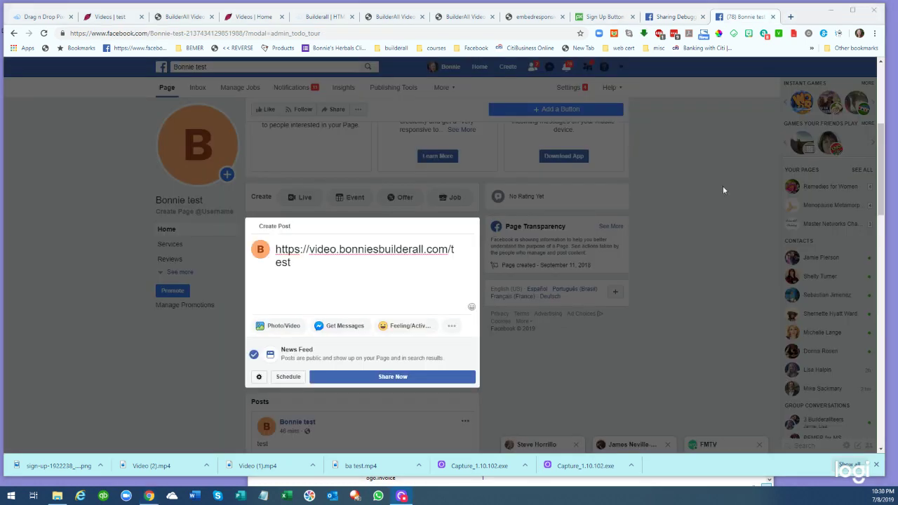
pyautogui.click(666, 21)
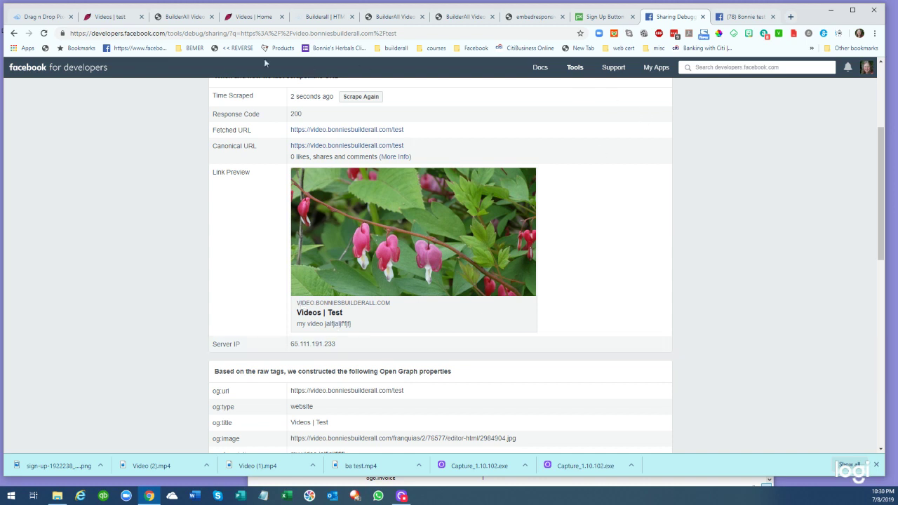
# Look over the Builderall website list, and review the Videos layout's Settings and SEO in the editor without changing them
pyautogui.click(318, 19)
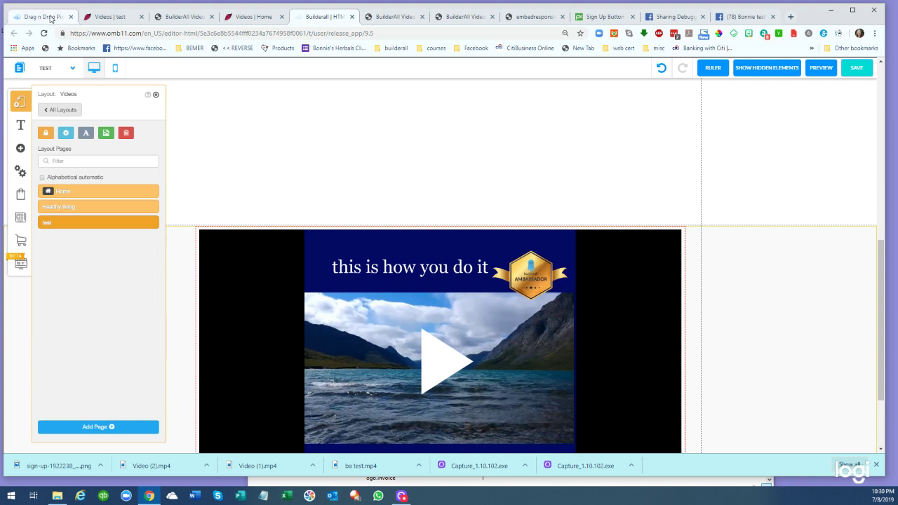
pyautogui.click(51, 18)
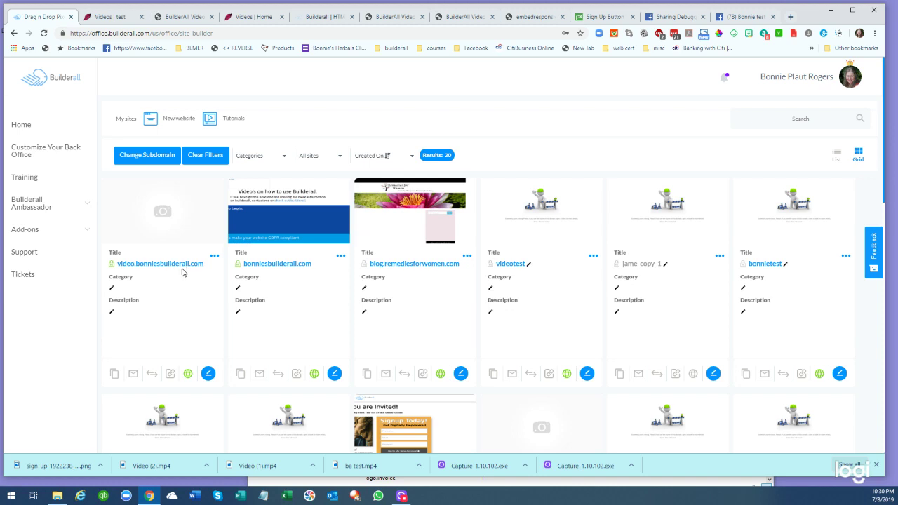
pyautogui.click(306, 20)
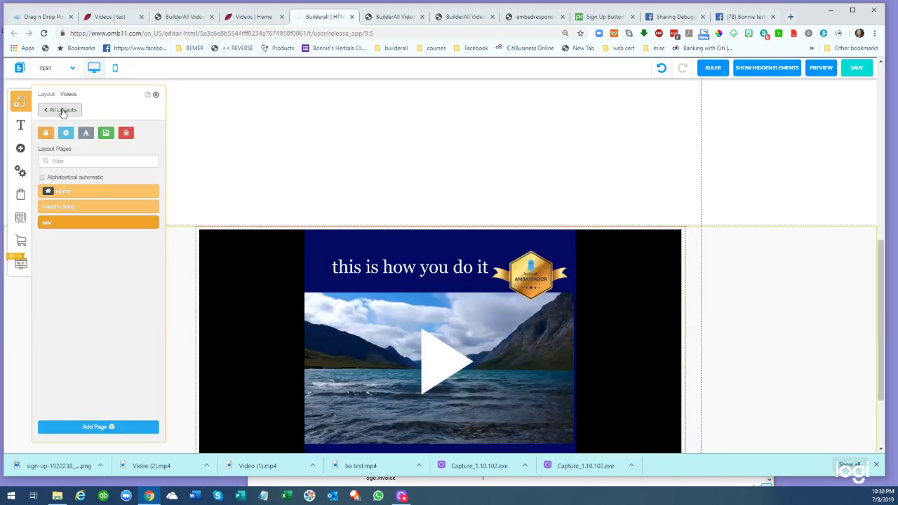
pyautogui.click(61, 111)
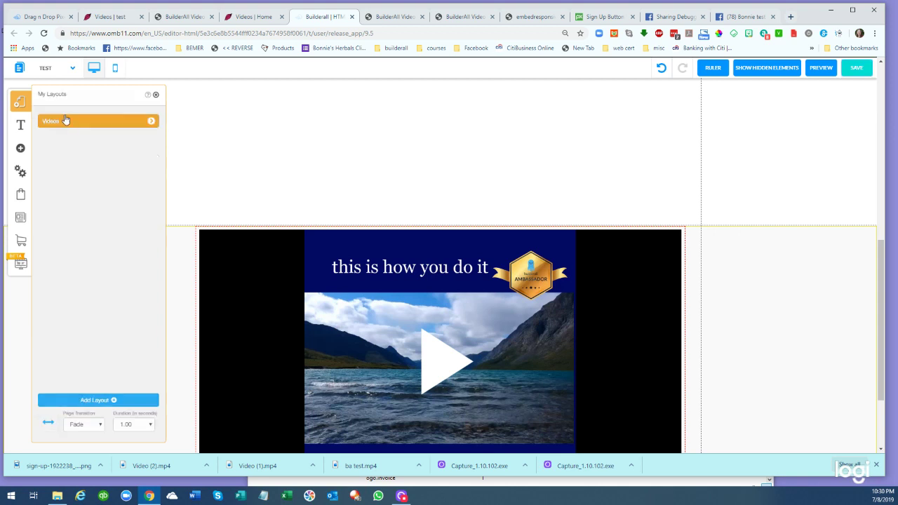
pyautogui.click(152, 122)
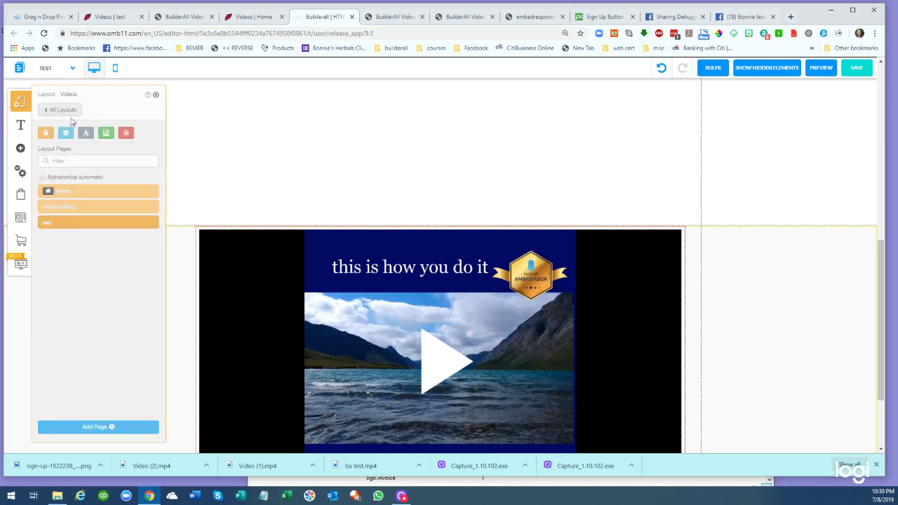
pyautogui.click(68, 135)
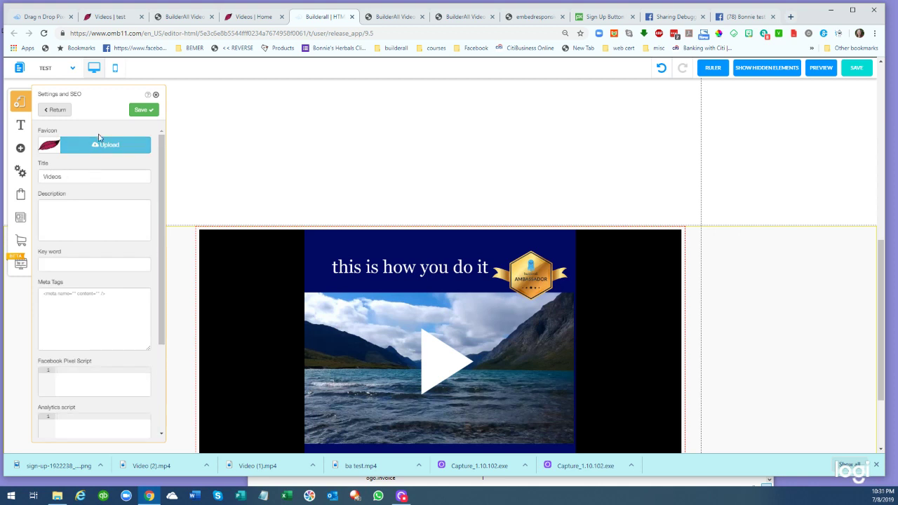
pyautogui.click(53, 110)
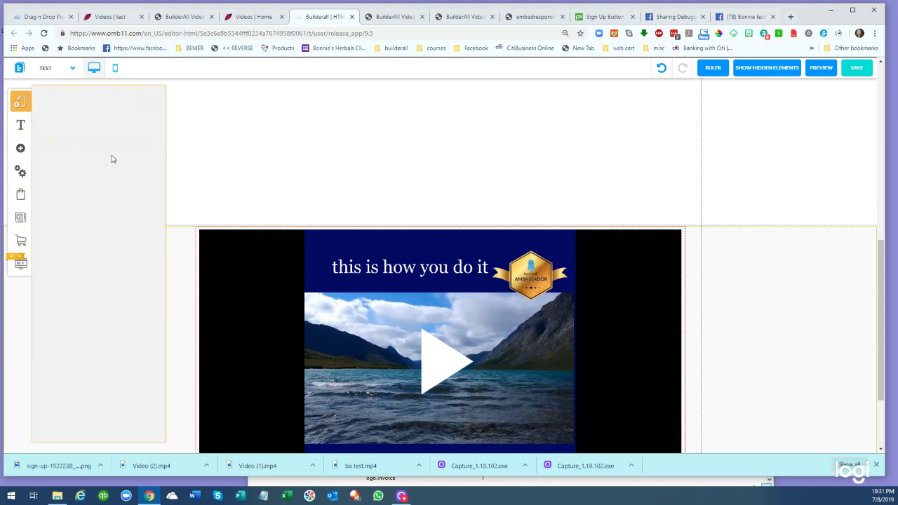